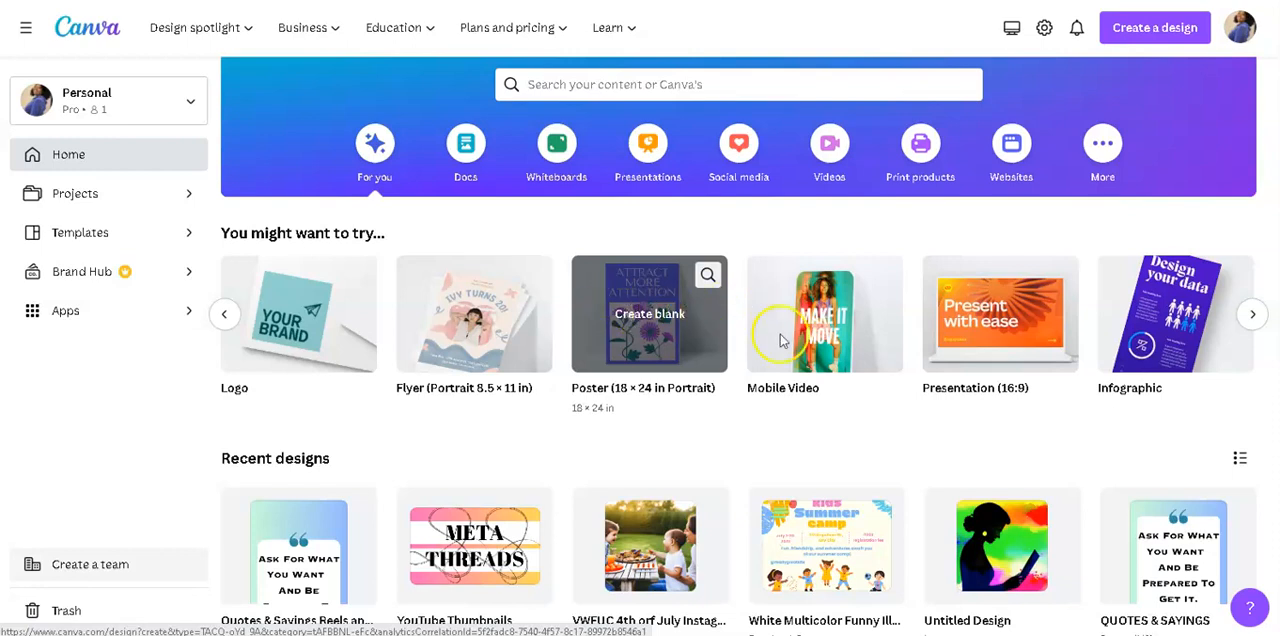
Look through the suggested design types and create a blank Mobile Video design.
{"action": "left_click", "coordinate": [815, 358]}
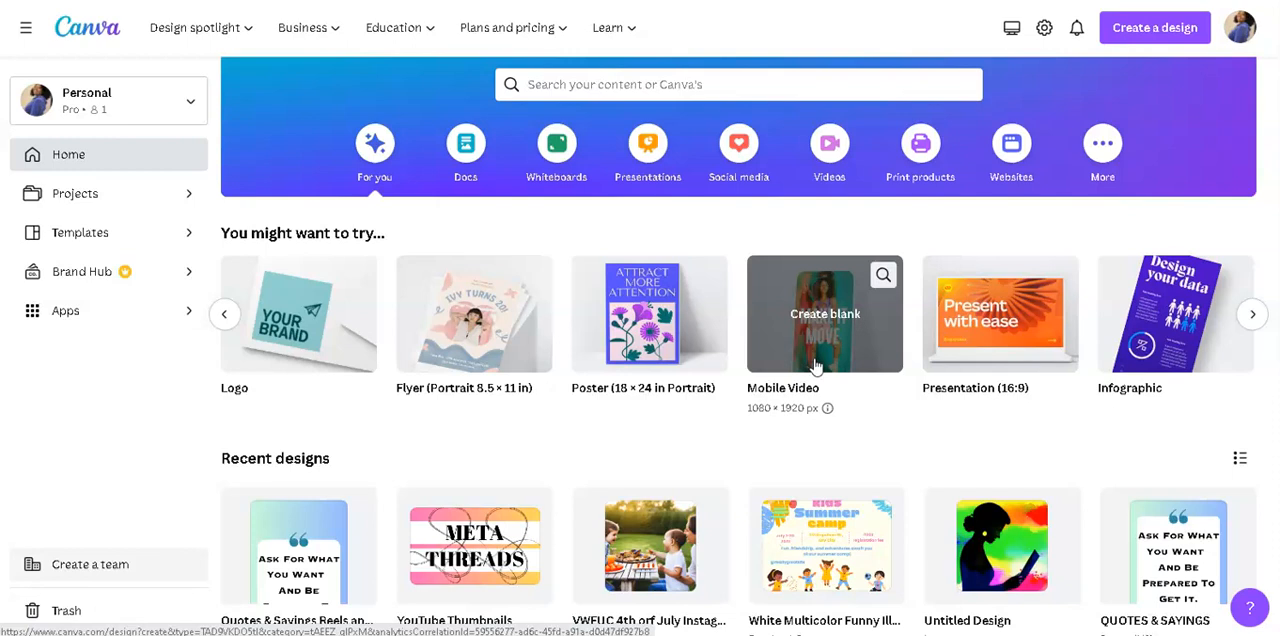
{"action": "left_click", "coordinate": [1251, 316]}
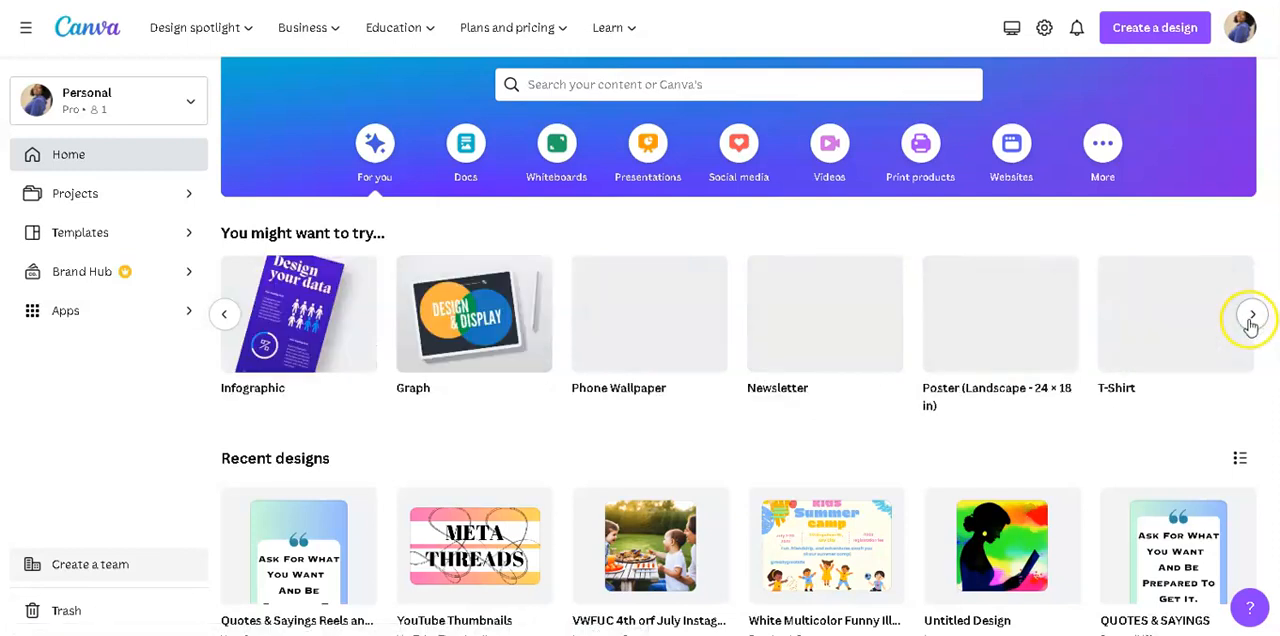
{"action": "left_click", "coordinate": [1249, 324]}
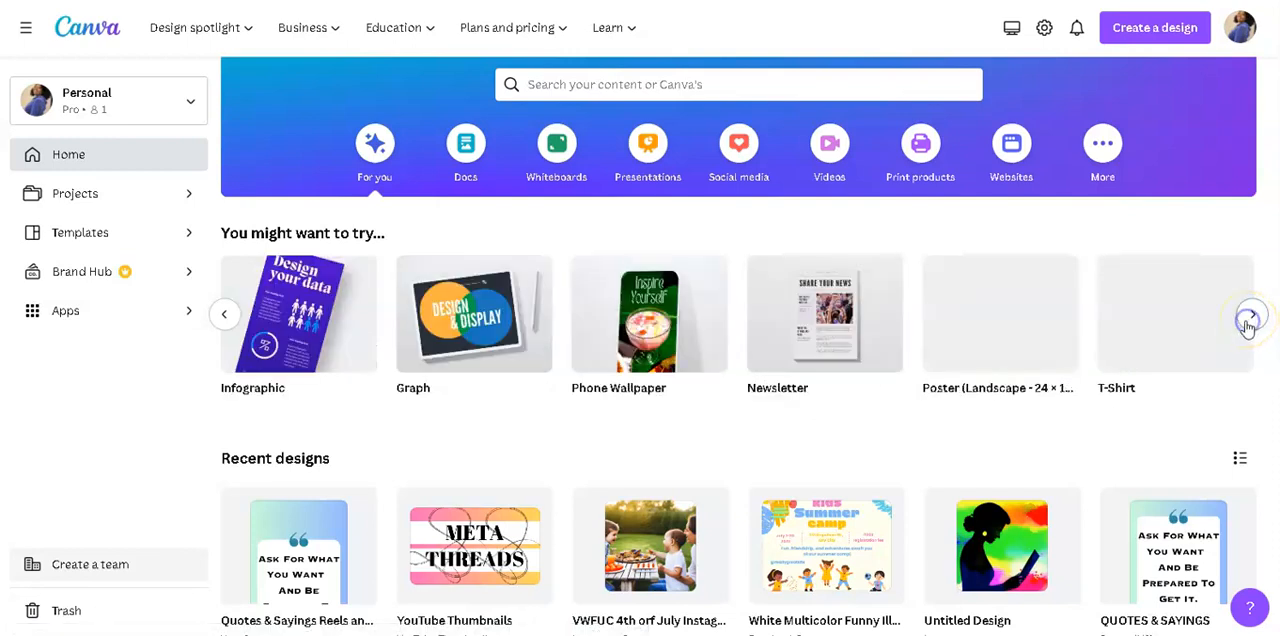
{"action": "left_click", "coordinate": [1249, 326]}
{"action": "left_click", "coordinate": [224, 316]}
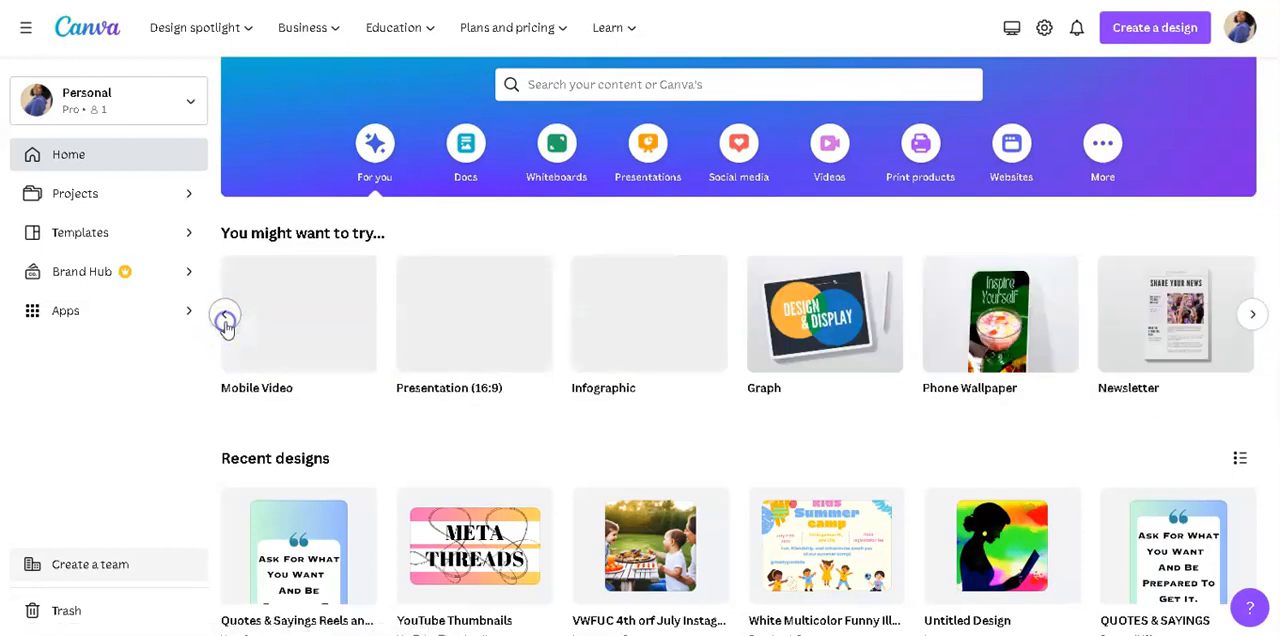
{"action": "left_click", "coordinate": [225, 317]}
{"action": "left_click", "coordinate": [224, 316]}
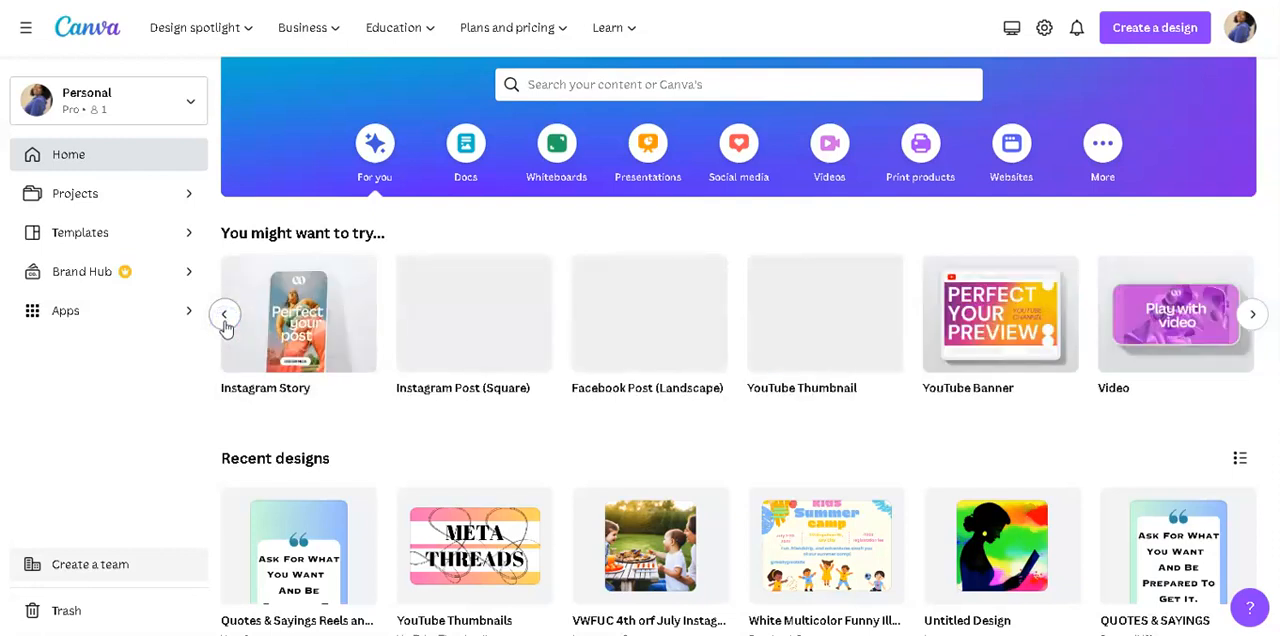
{"action": "left_click", "coordinate": [224, 318]}
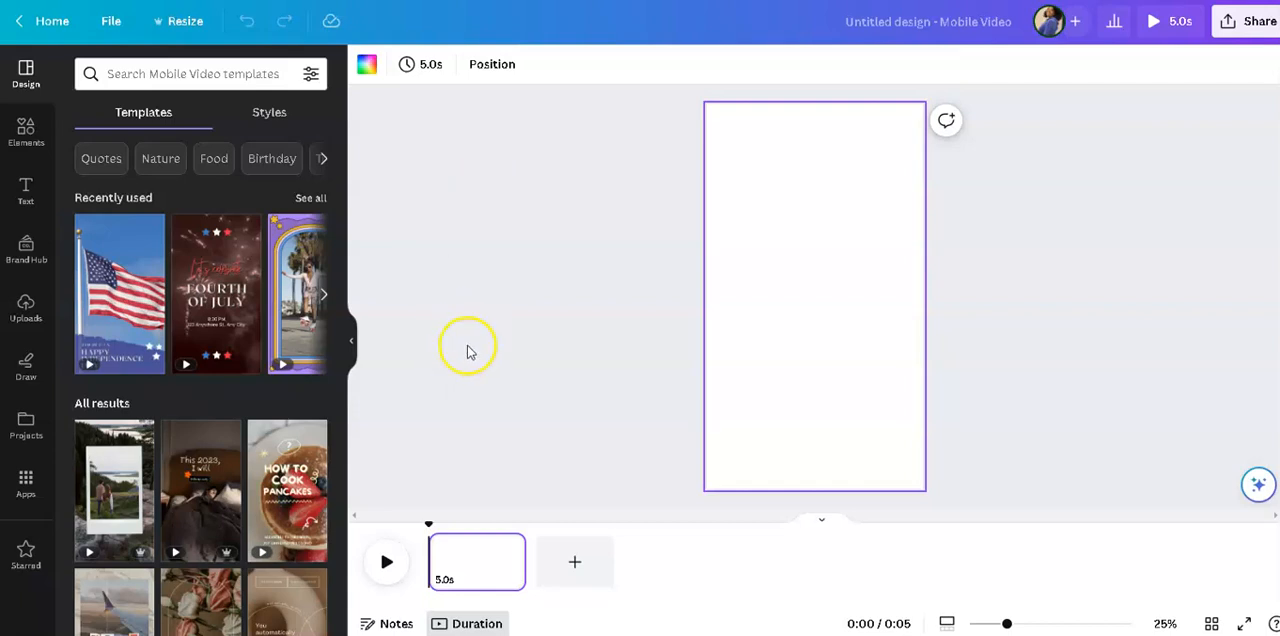
Fill the blank page's background with the default blue-to-pink linear gradient.
{"action": "left_click", "coordinate": [367, 67]}
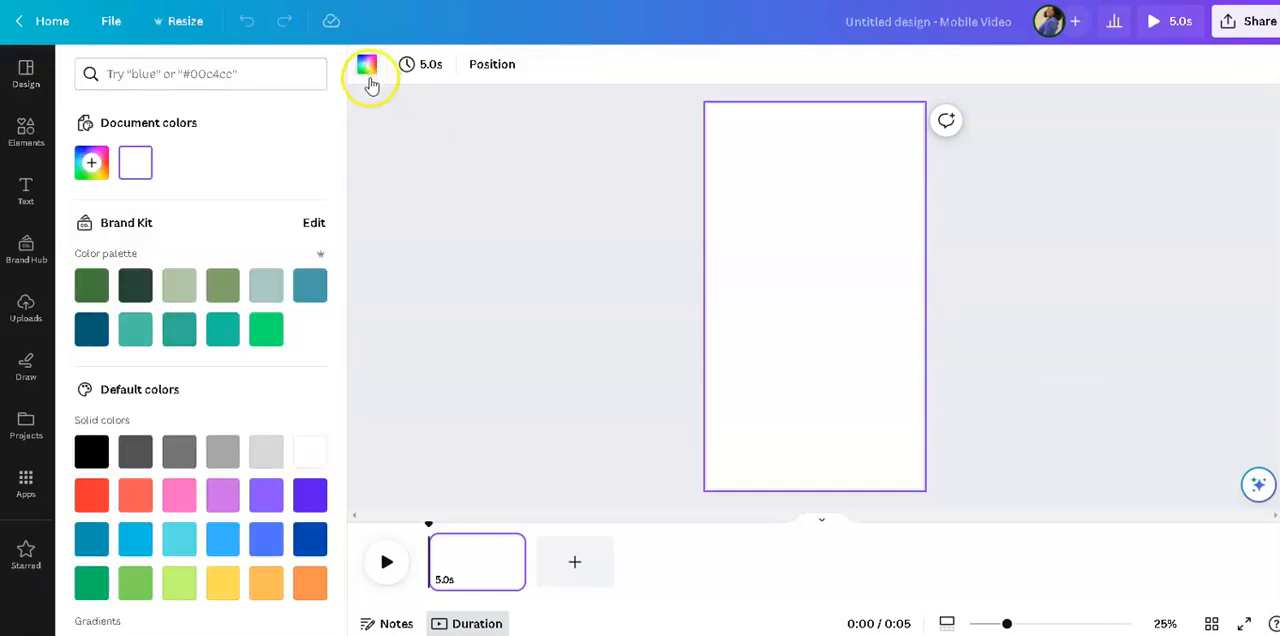
{"action": "scroll", "coordinate": [293, 380], "scroll_direction": "down", "scroll_amount": 2}
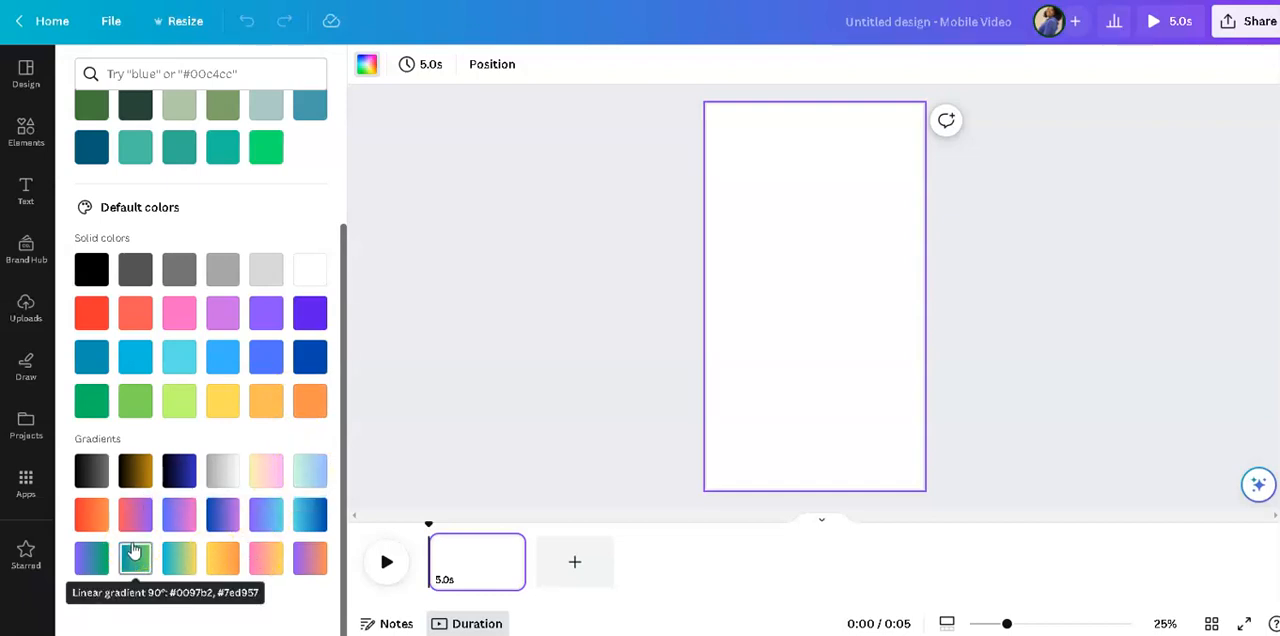
{"action": "left_click", "coordinate": [181, 526]}
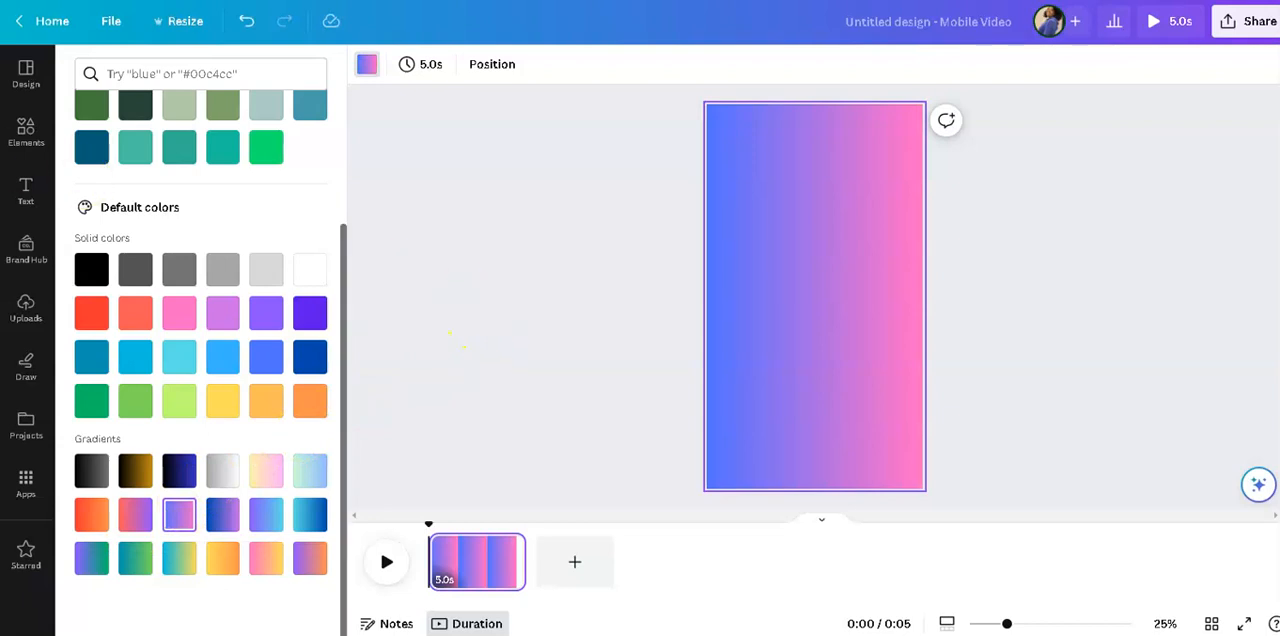
{"action": "left_click", "coordinate": [20, 145]}
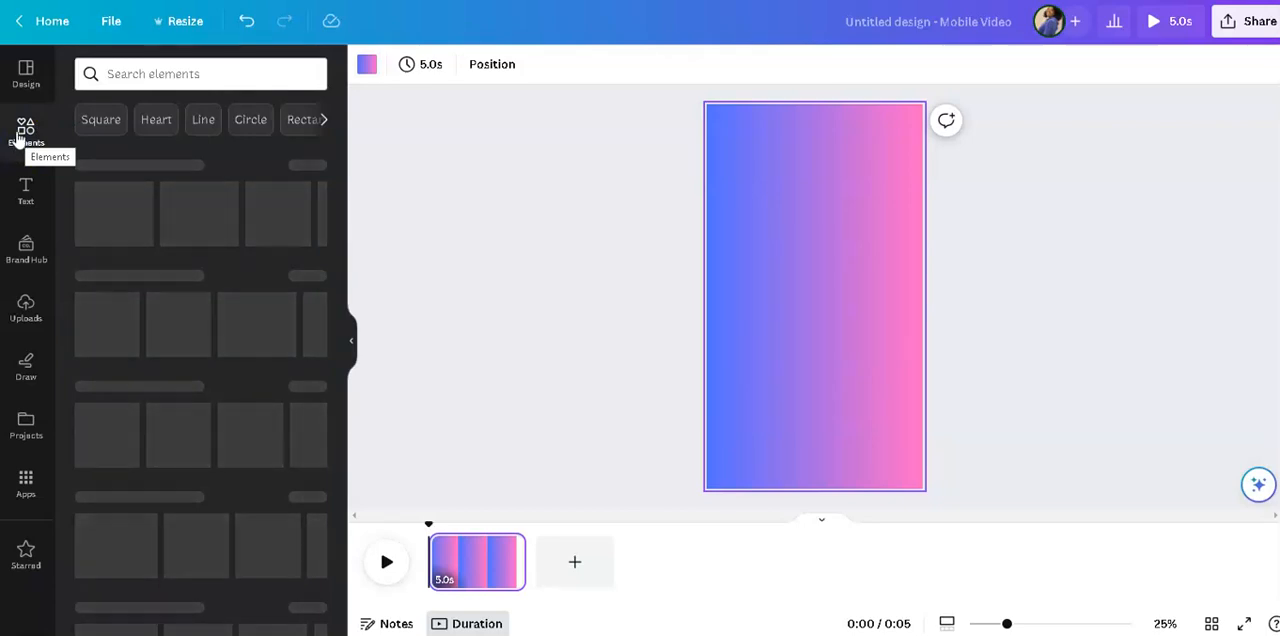
Set the page background to the default red-to-orange linear gradient.
{"action": "left_click", "coordinate": [366, 70]}
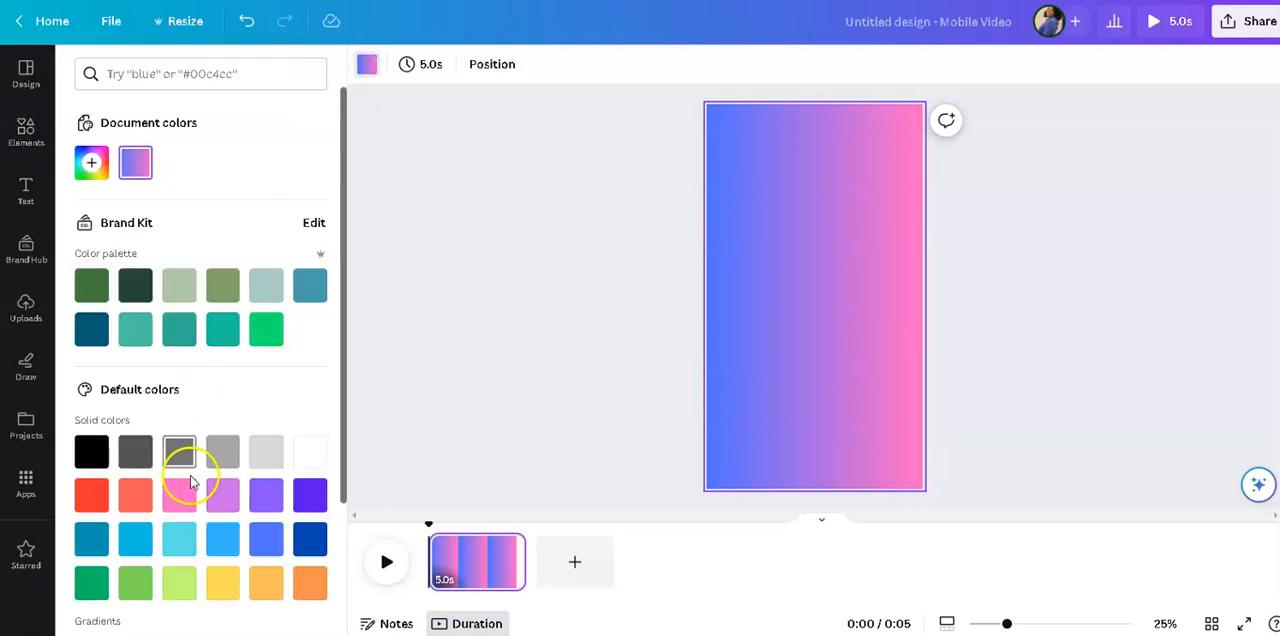
{"action": "scroll", "coordinate": [330, 510], "scroll_direction": "down", "scroll_amount": 3}
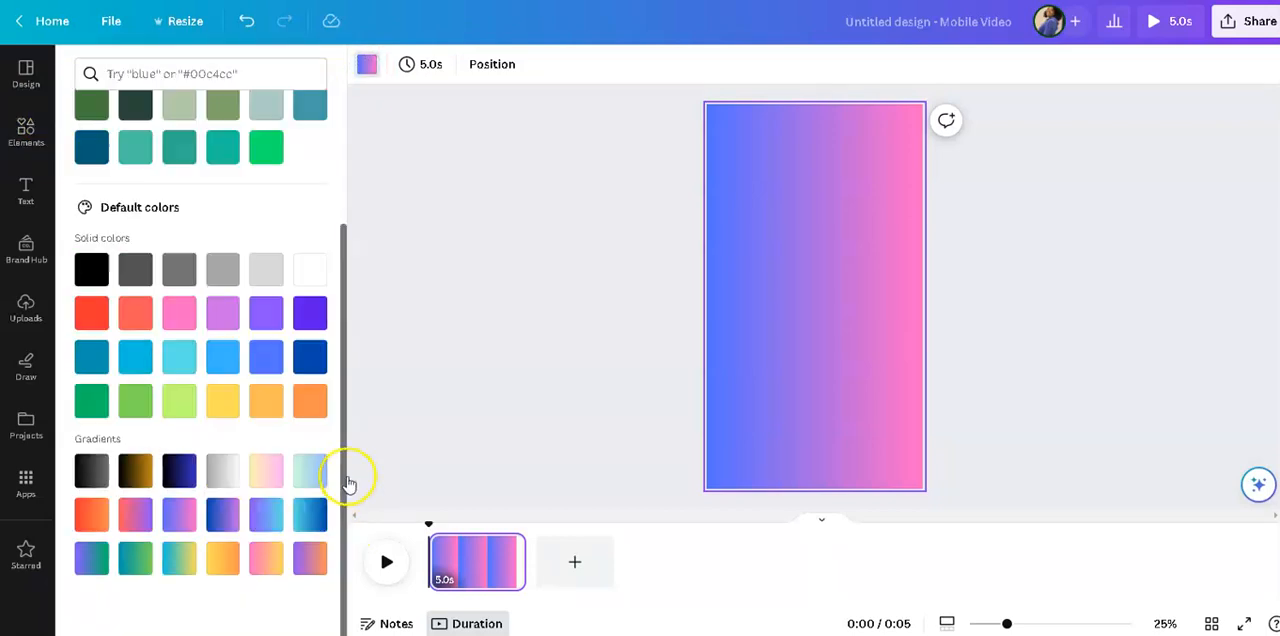
{"action": "left_click", "coordinate": [90, 515]}
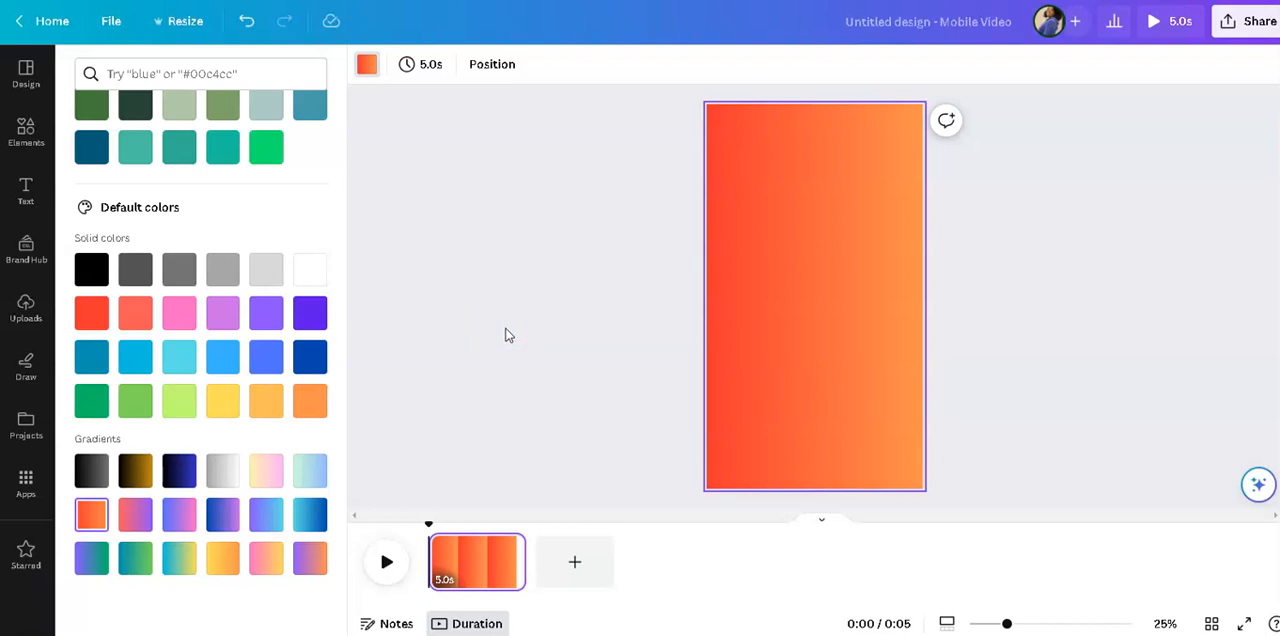
Search the elements for "youtube", refine the search to "Youtube logo" and show all matching graphics.
{"action": "left_click", "coordinate": [26, 136]}
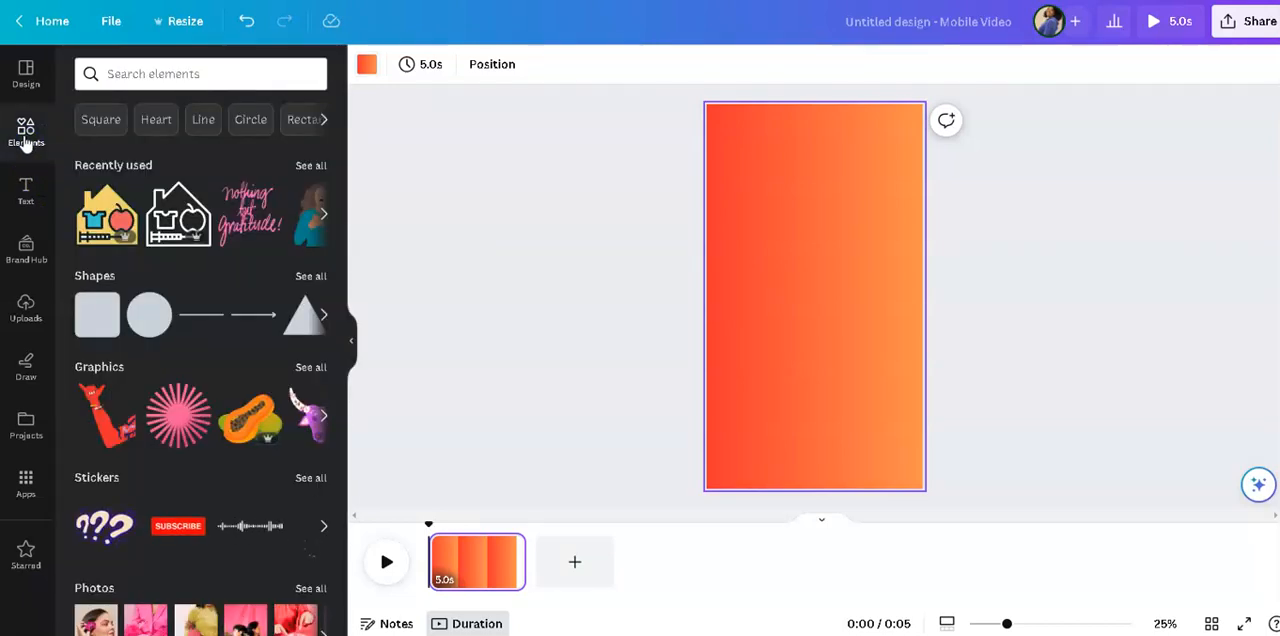
{"action": "left_click", "coordinate": [174, 75]}
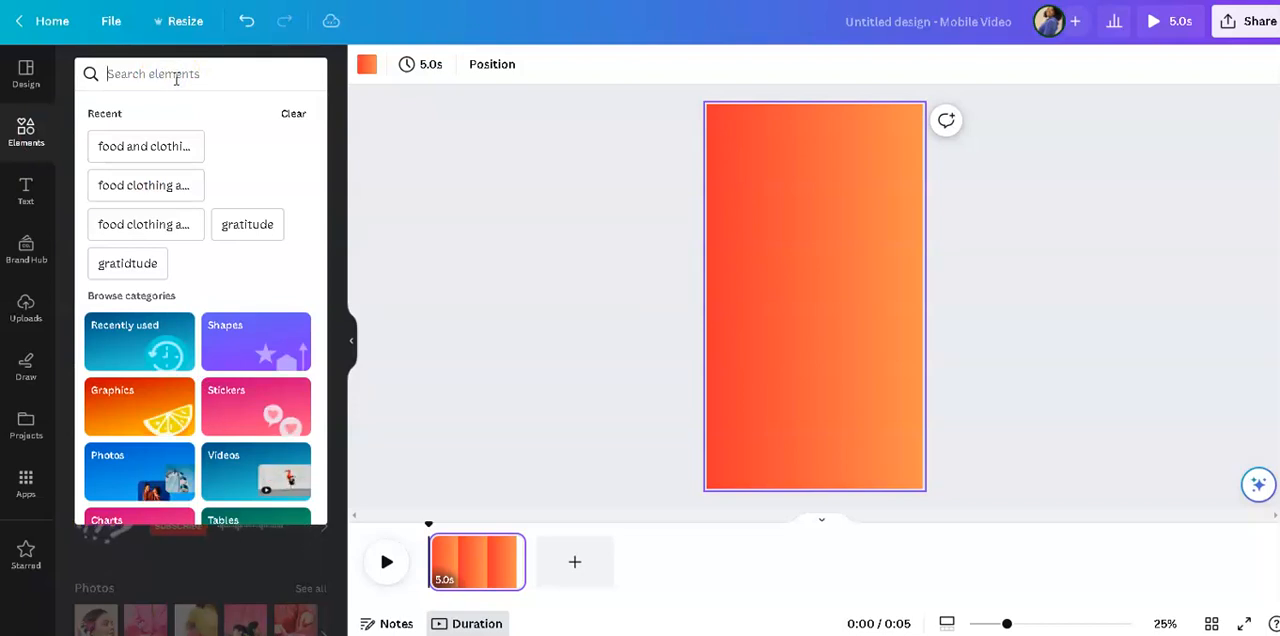
{"action": "type", "text": "youtube"}
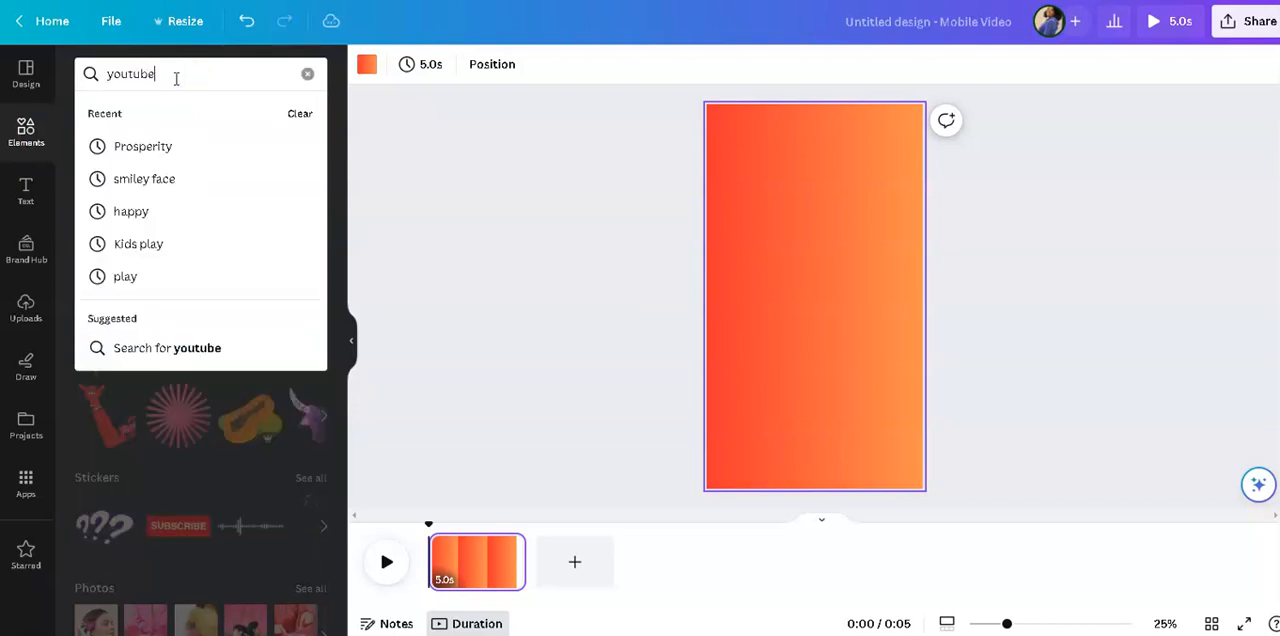
{"action": "key", "text": "Return"}
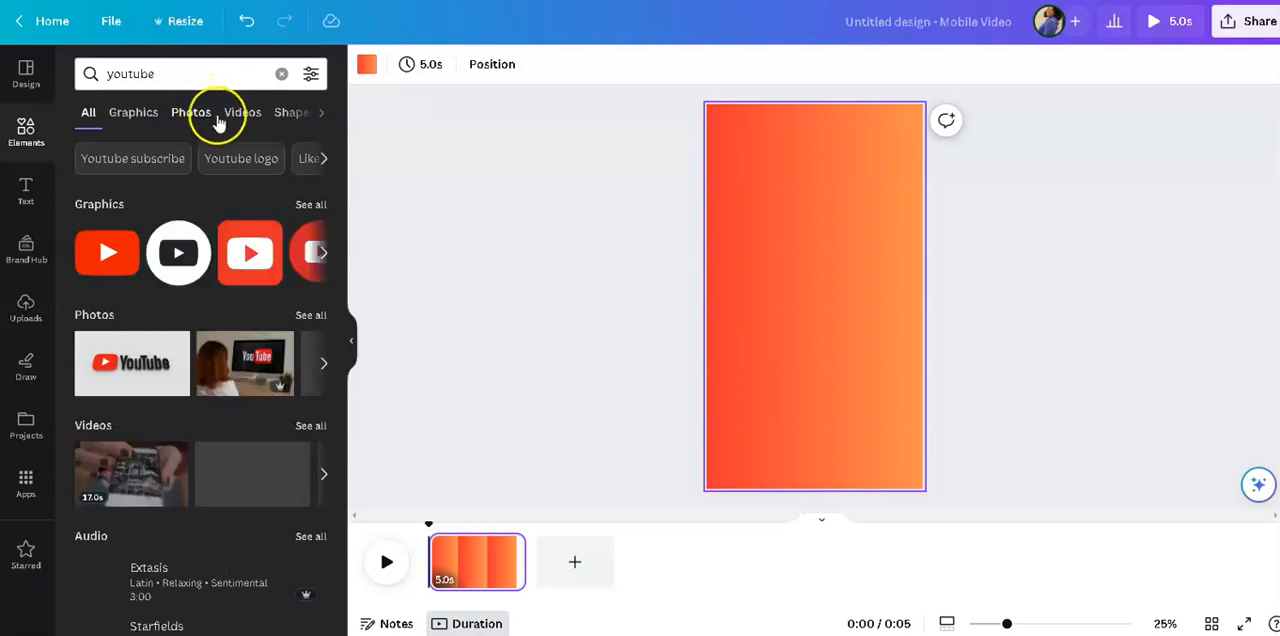
{"action": "left_click", "coordinate": [256, 166]}
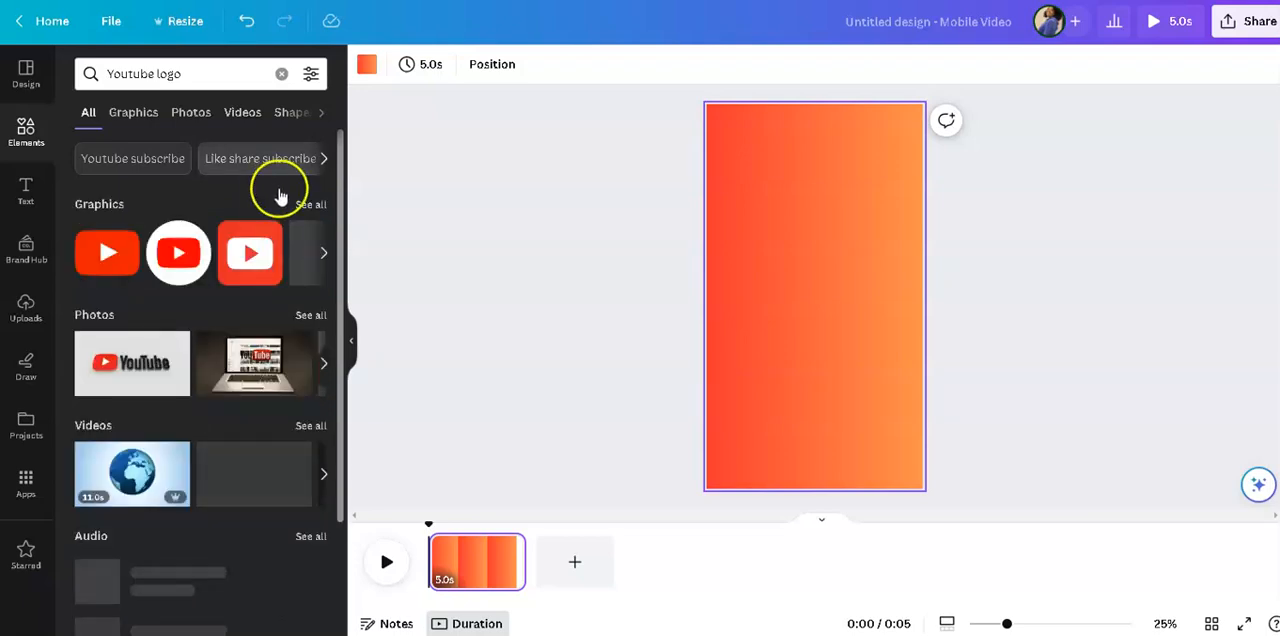
{"action": "left_click", "coordinate": [310, 206]}
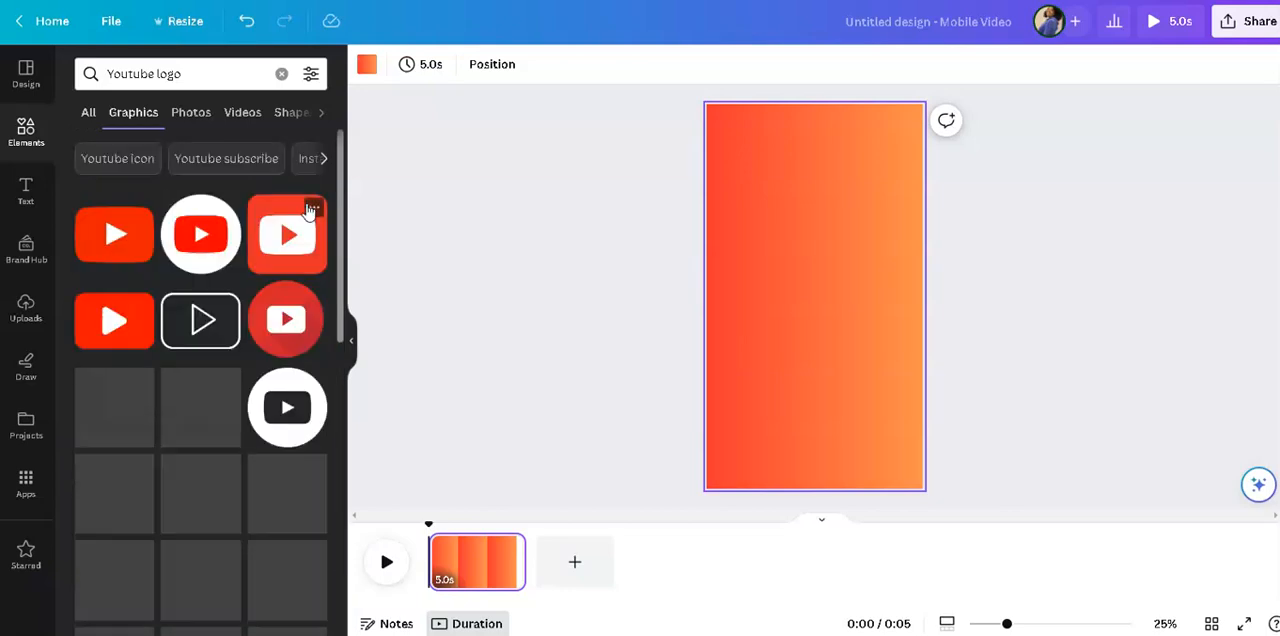
Add the red rounded YouTube play-button logo to the page and place it in the page's lower-right corner.
{"action": "scroll", "coordinate": [248, 418], "scroll_direction": "down", "scroll_amount": 5}
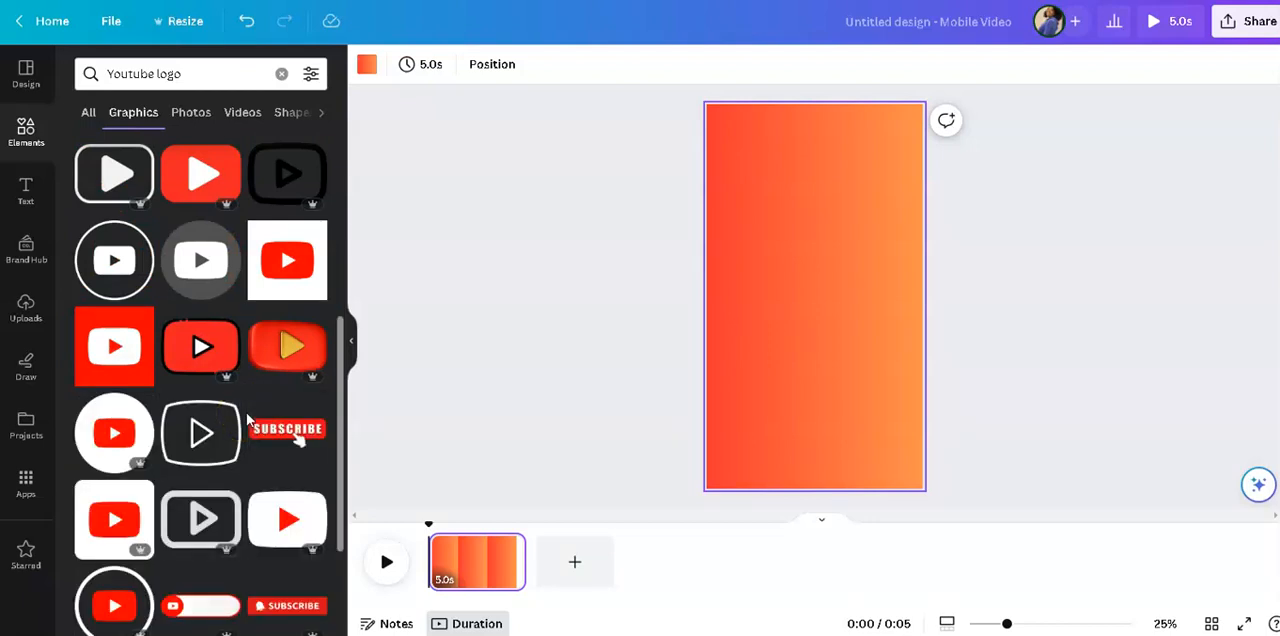
{"action": "scroll", "coordinate": [248, 418], "scroll_direction": "down", "scroll_amount": 5}
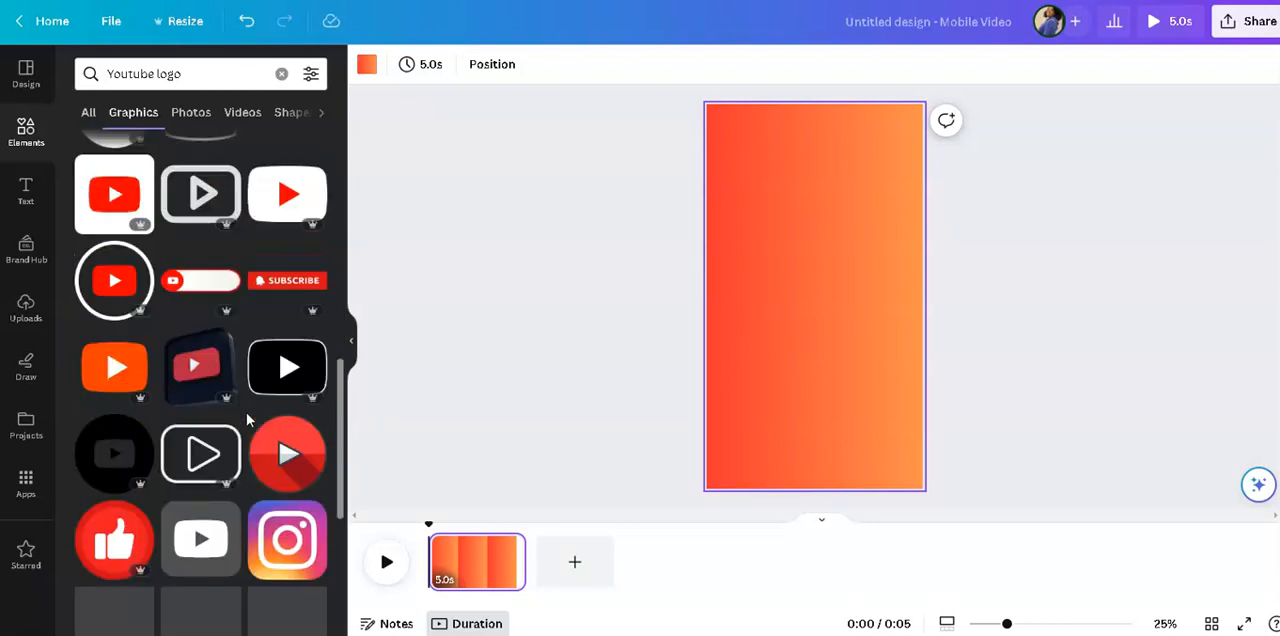
{"action": "scroll", "coordinate": [247, 418], "scroll_direction": "down", "scroll_amount": 2}
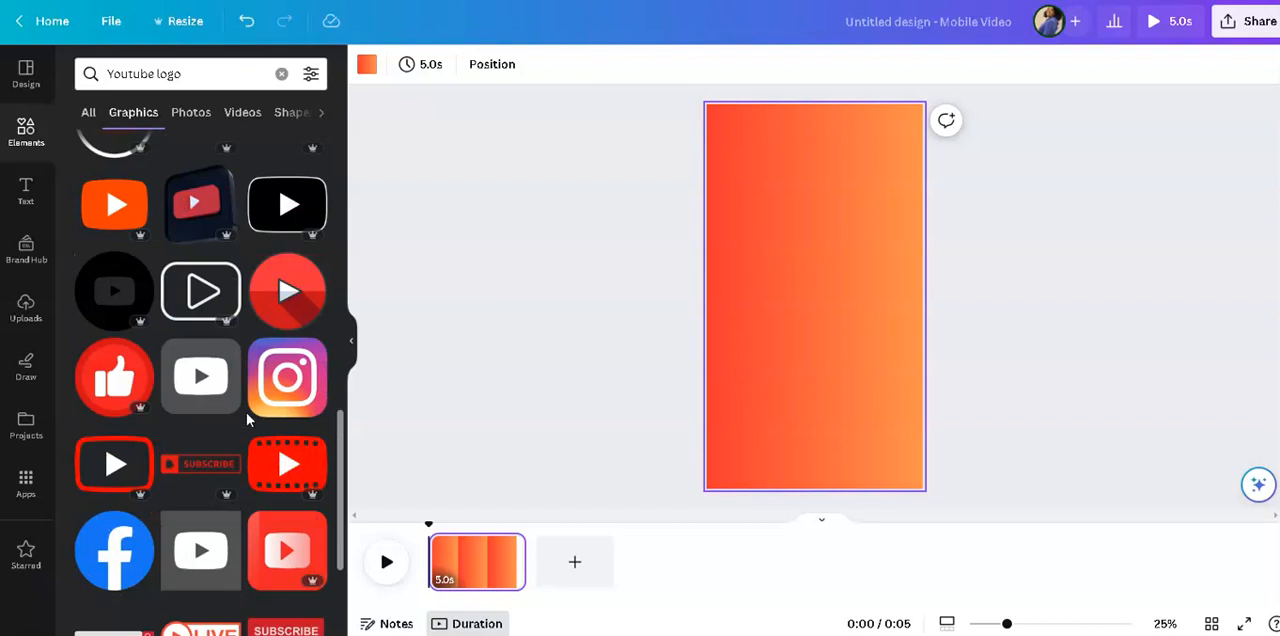
{"action": "scroll", "coordinate": [247, 418], "scroll_direction": "down", "scroll_amount": 2}
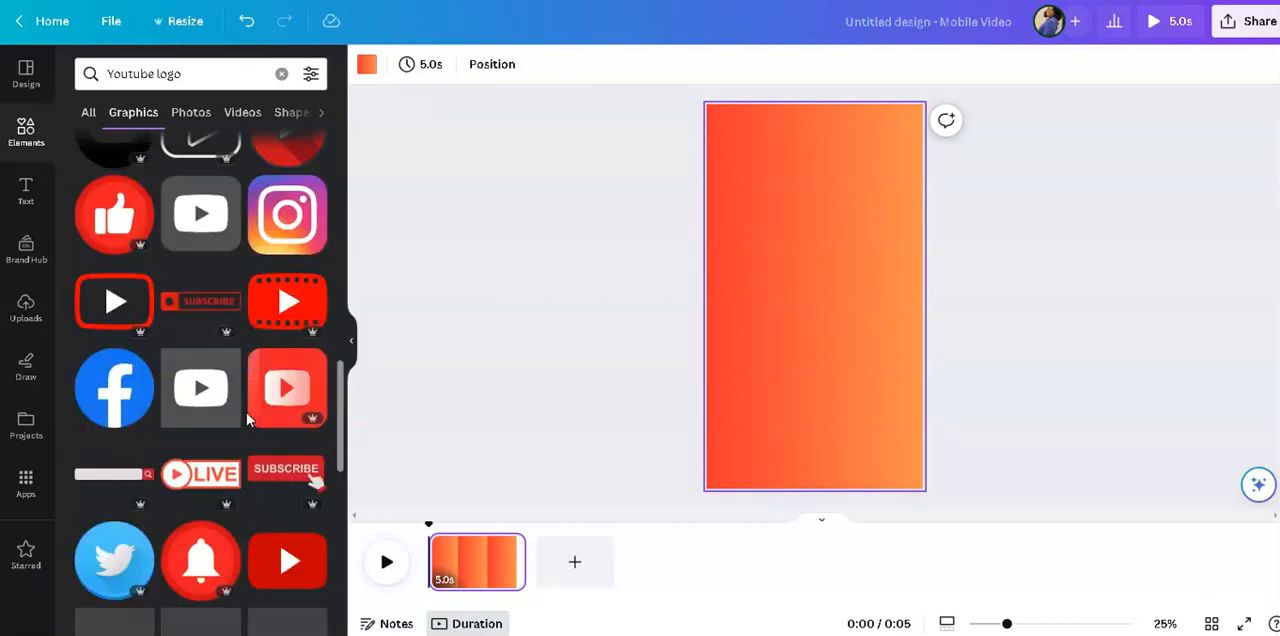
{"action": "scroll", "coordinate": [247, 418], "scroll_direction": "up", "scroll_amount": 2}
{"action": "scroll", "coordinate": [247, 418], "scroll_direction": "up", "scroll_amount": 3}
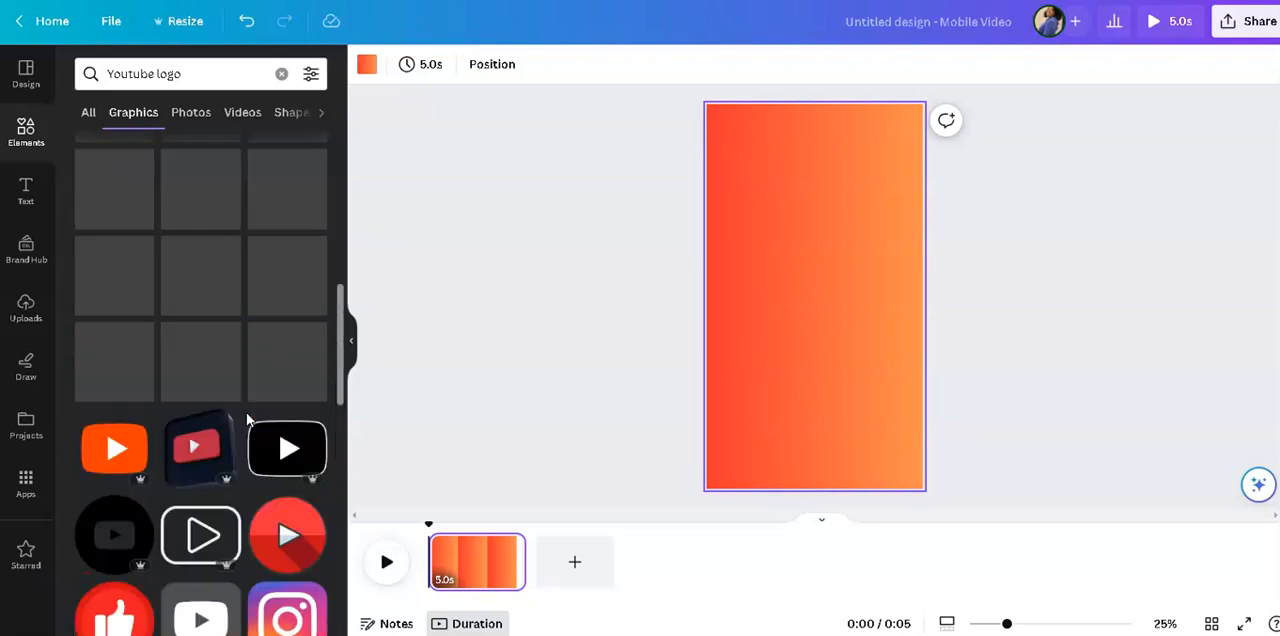
{"action": "scroll", "coordinate": [246, 412], "scroll_direction": "up", "scroll_amount": 2}
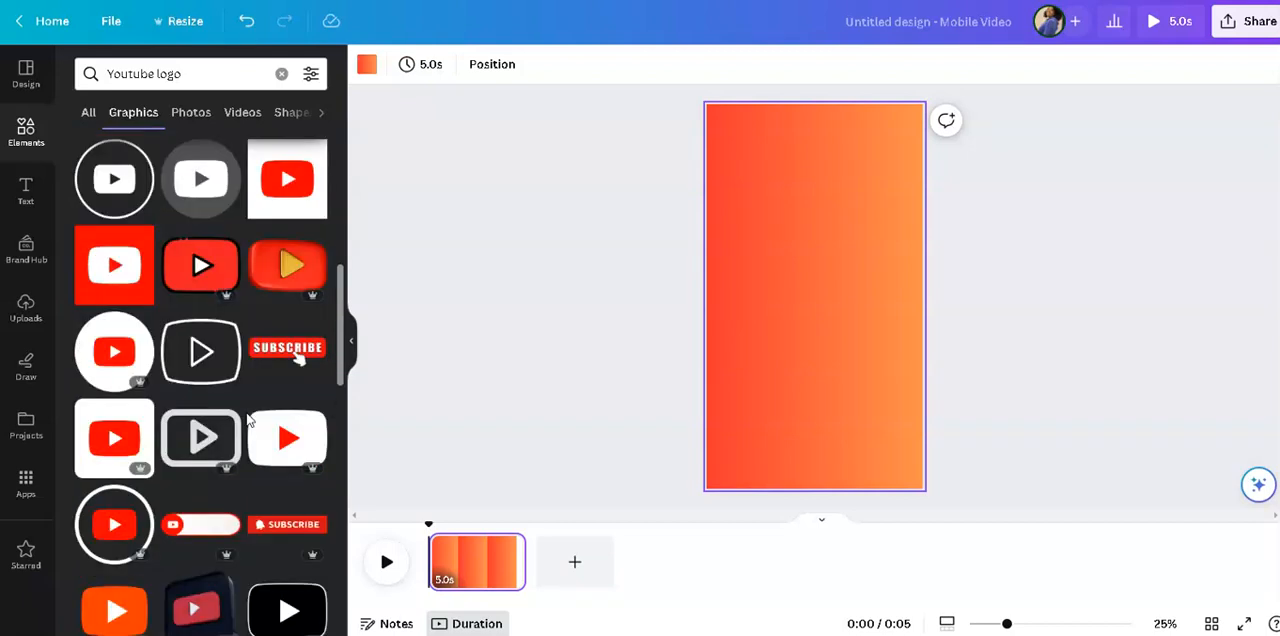
{"action": "scroll", "coordinate": [246, 412], "scroll_direction": "up", "scroll_amount": 3}
{"action": "scroll", "coordinate": [246, 412], "scroll_direction": "up", "scroll_amount": 3}
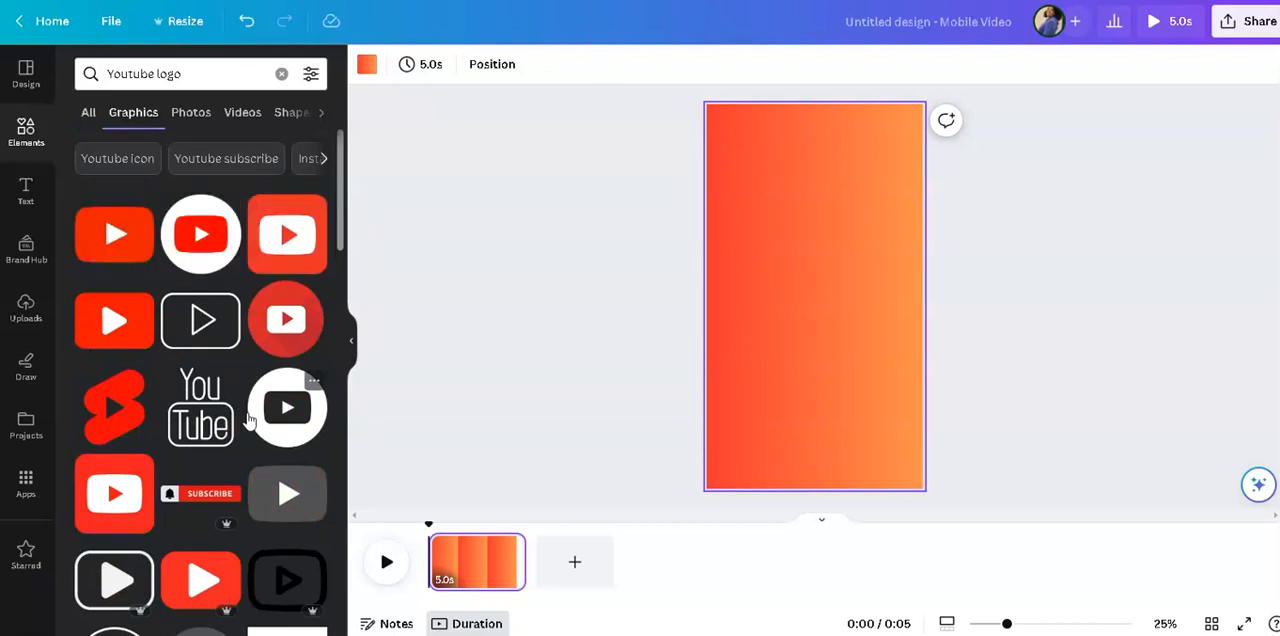
{"action": "left_click", "coordinate": [110, 228]}
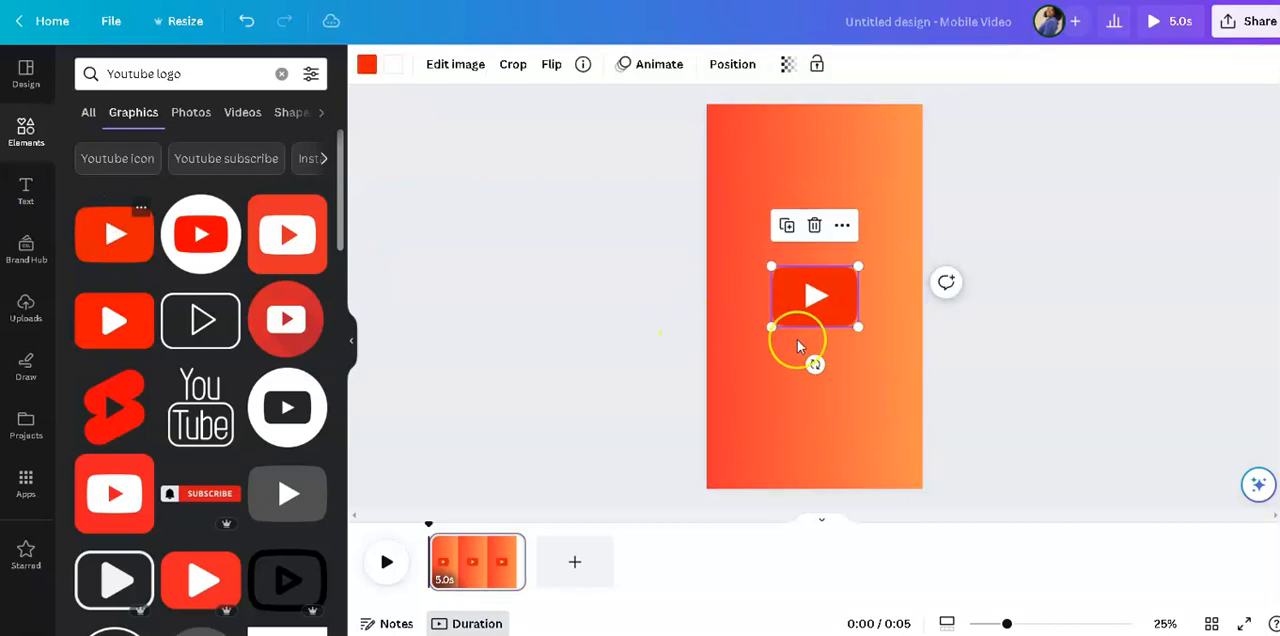
{"action": "left_click_drag", "start_coordinate": [855, 363], "coordinate": [877, 451]}
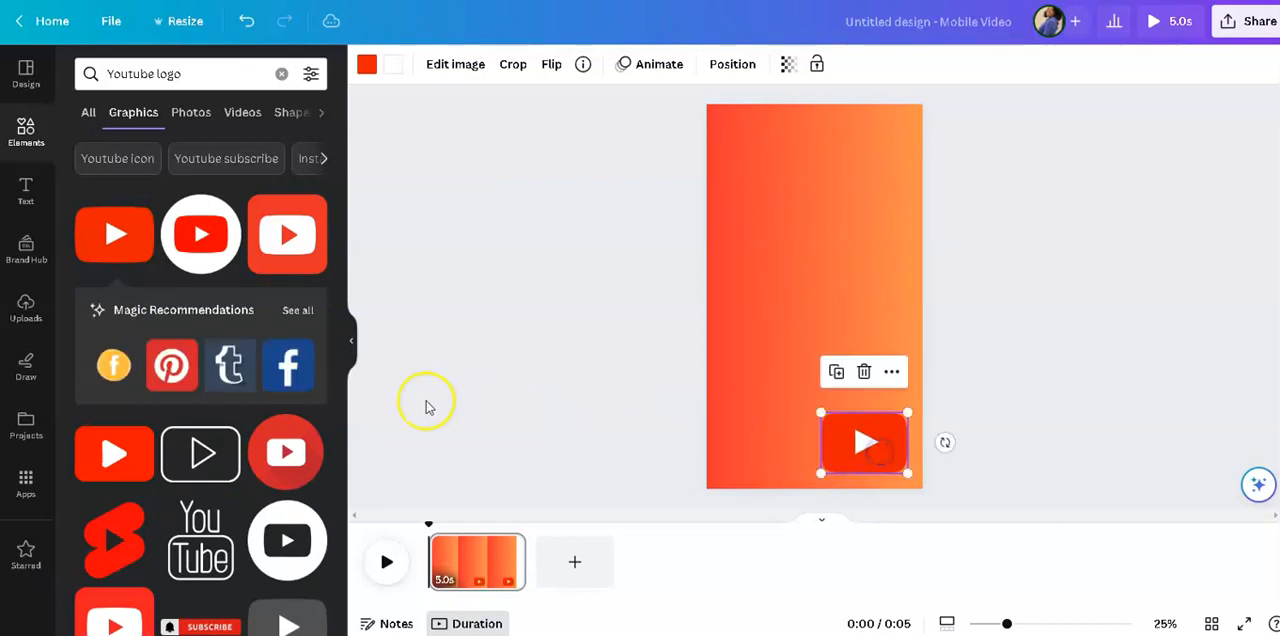
Add the red SUBSCRIBE graphic with the white hand cursor and place it across the upper part of the page.
{"action": "scroll", "coordinate": [313, 437], "scroll_direction": "down", "scroll_amount": 3}
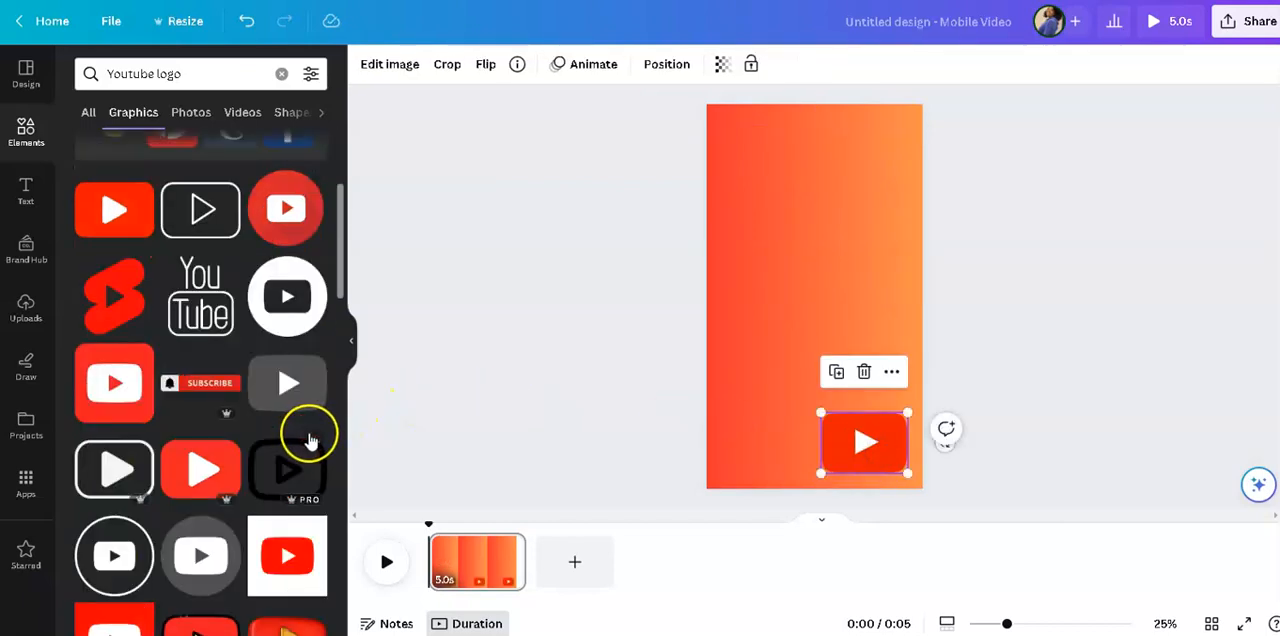
{"action": "scroll", "coordinate": [310, 440], "scroll_direction": "down", "scroll_amount": 2}
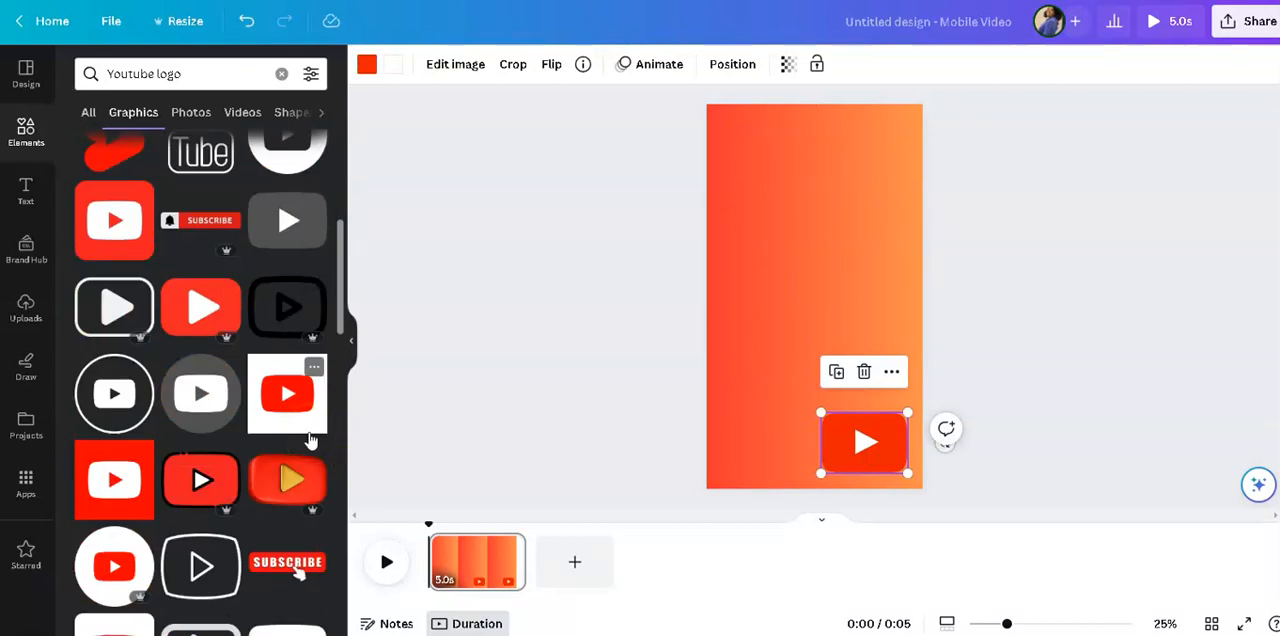
{"action": "scroll", "coordinate": [311, 440], "scroll_direction": "down", "scroll_amount": 2}
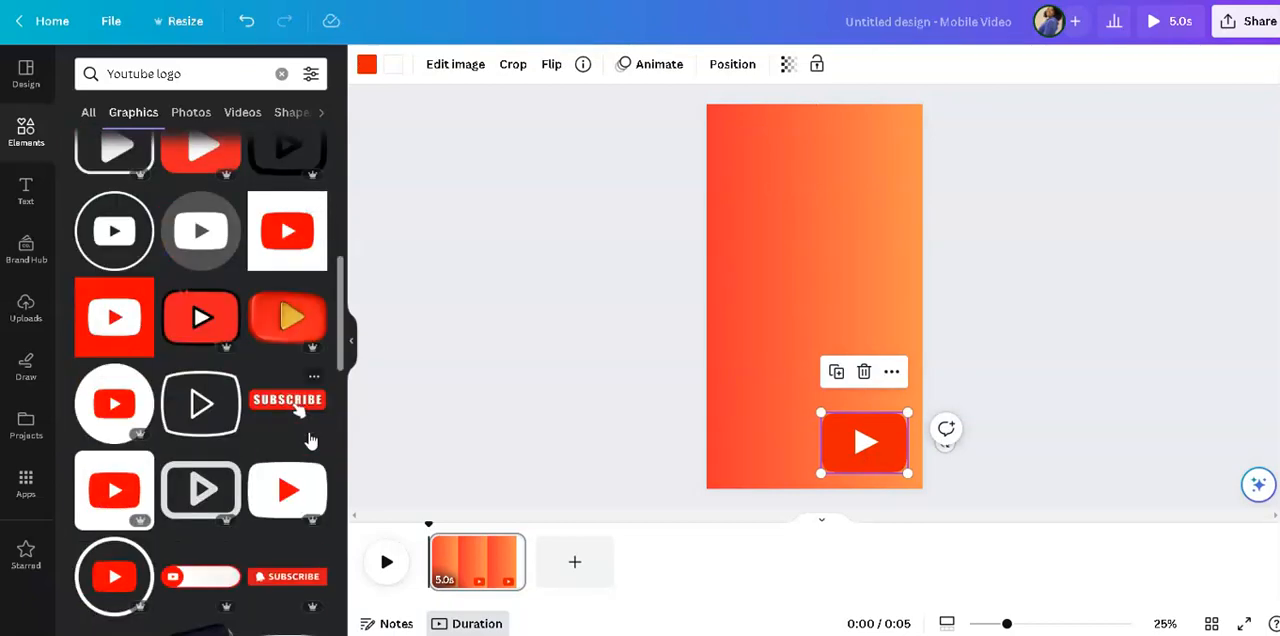
{"action": "scroll", "coordinate": [310, 440], "scroll_direction": "down", "scroll_amount": 2}
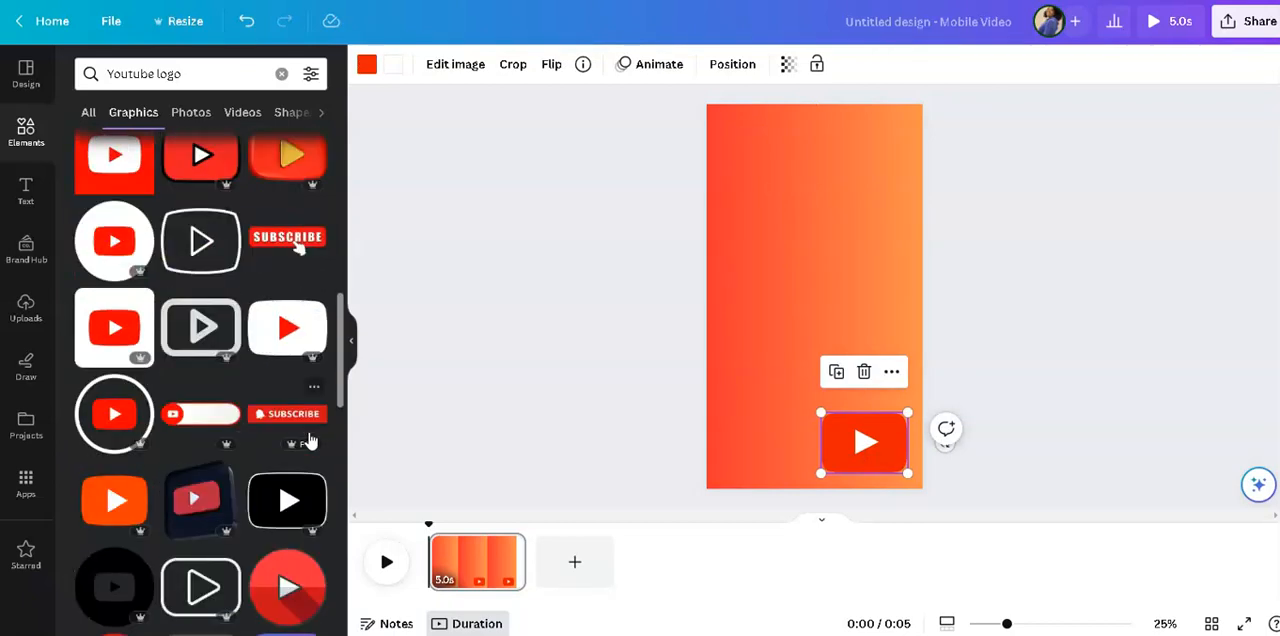
{"action": "scroll", "coordinate": [310, 440], "scroll_direction": "up", "scroll_amount": 3}
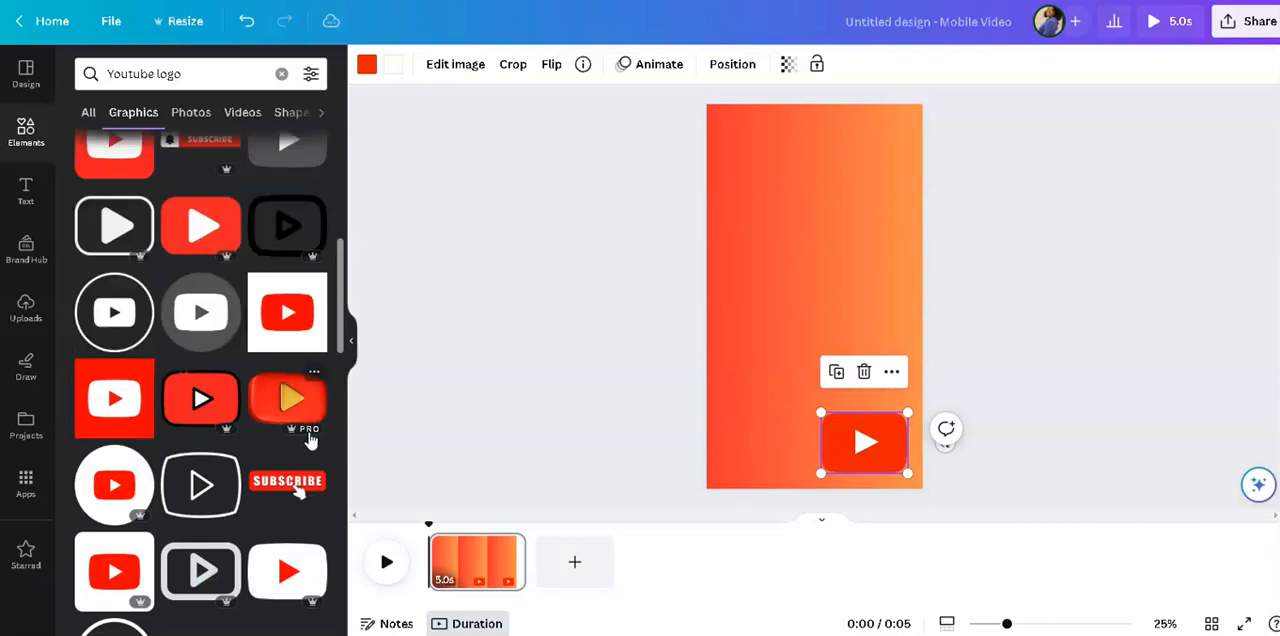
{"action": "scroll", "coordinate": [310, 440], "scroll_direction": "up", "scroll_amount": 3}
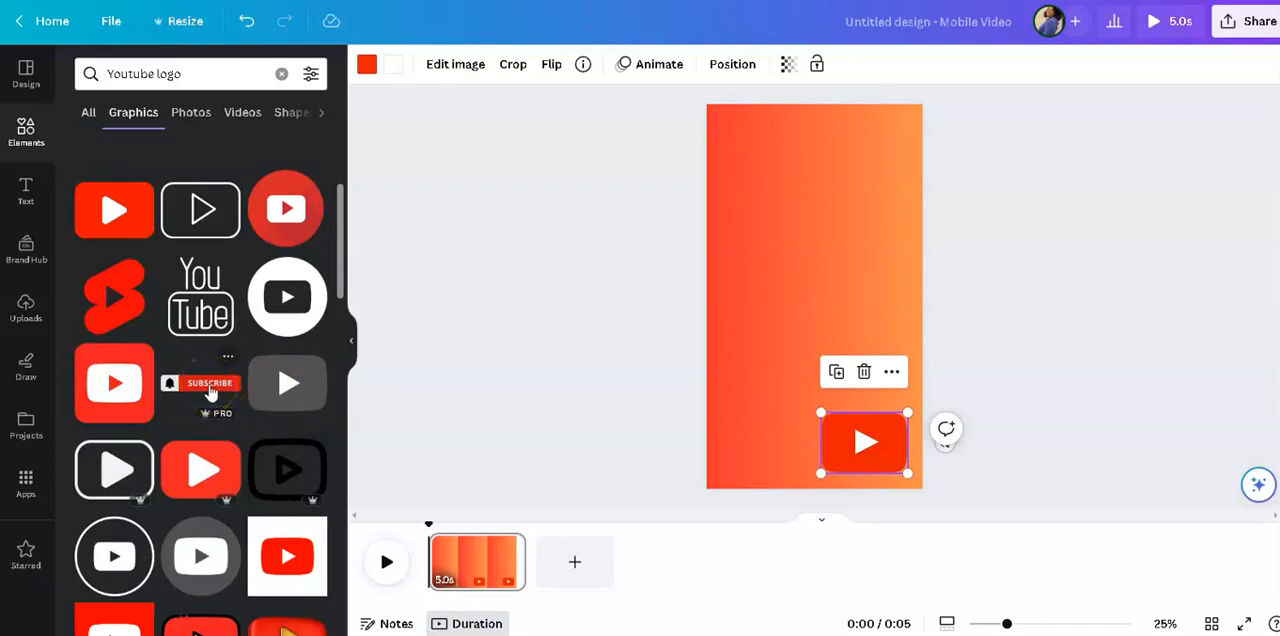
{"action": "scroll", "coordinate": [212, 398], "scroll_direction": "down", "scroll_amount": 3}
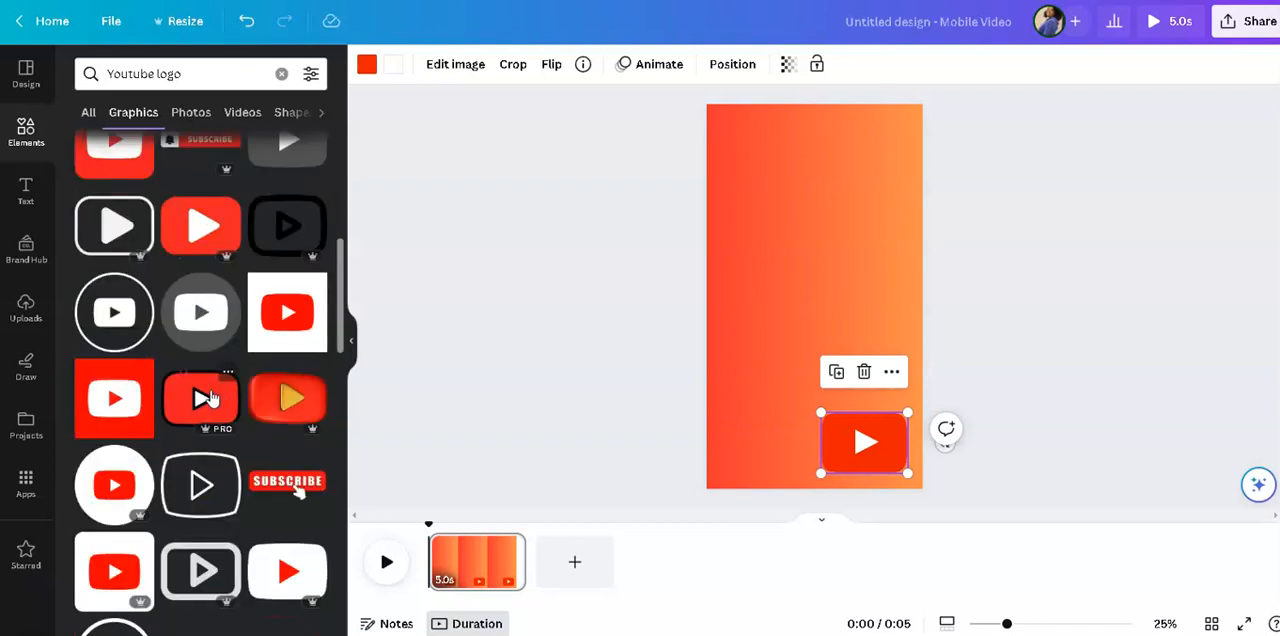
{"action": "left_click", "coordinate": [300, 485]}
{"action": "left_click_drag", "start_coordinate": [855, 272], "coordinate": [865, 150]}
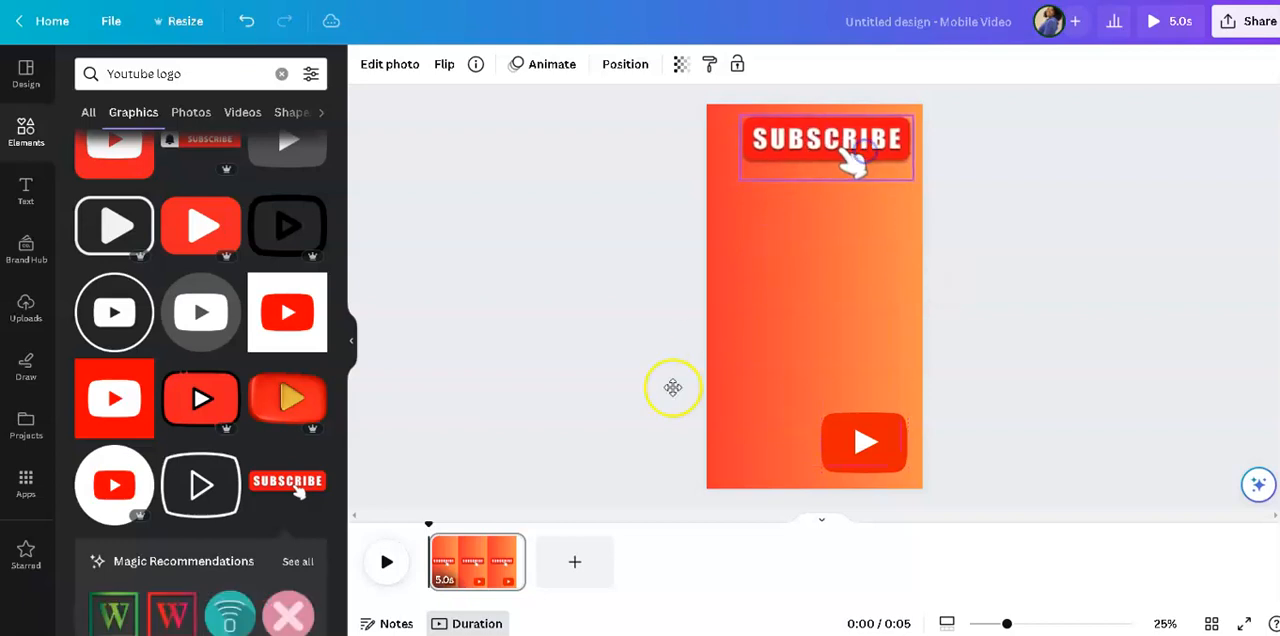
Replace the elements search with "frame" and show all matching frames.
{"action": "left_click", "coordinate": [284, 78]}
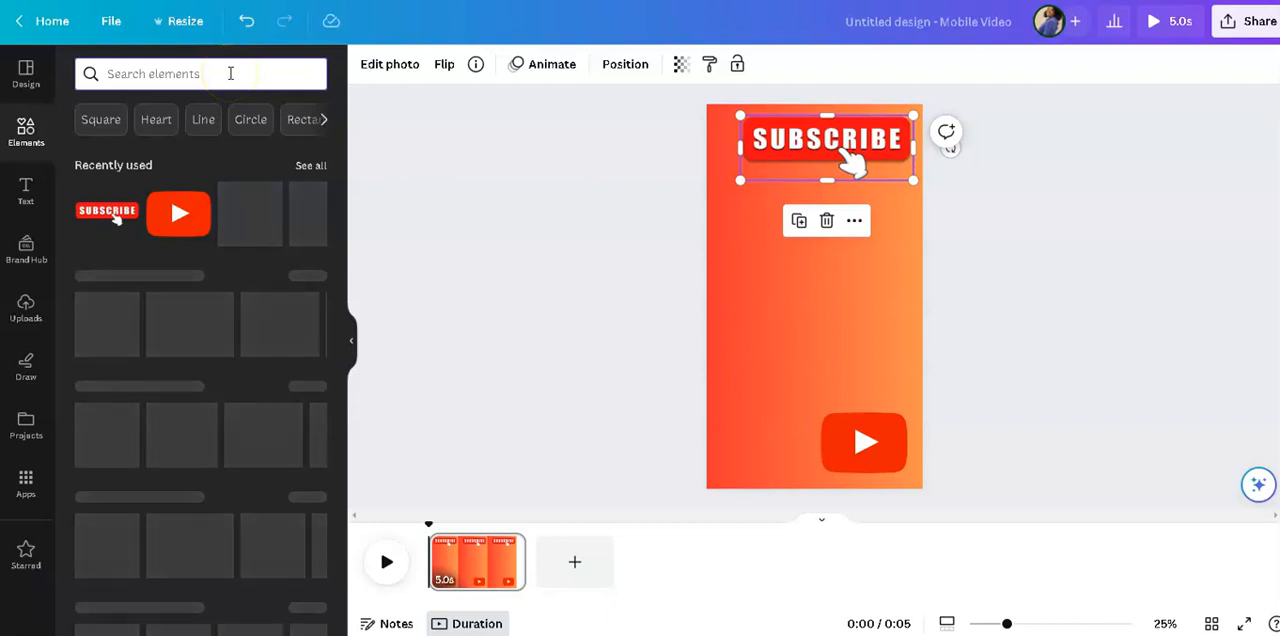
{"action": "type", "text": "frame"}
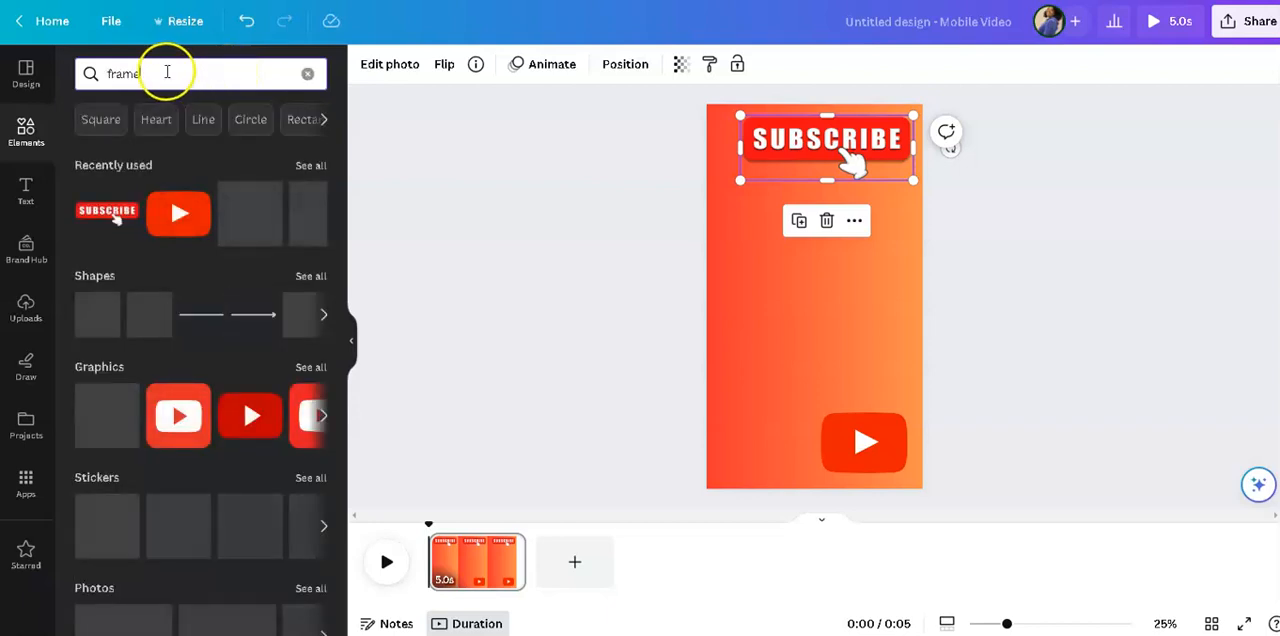
{"action": "type", "text": "s"}
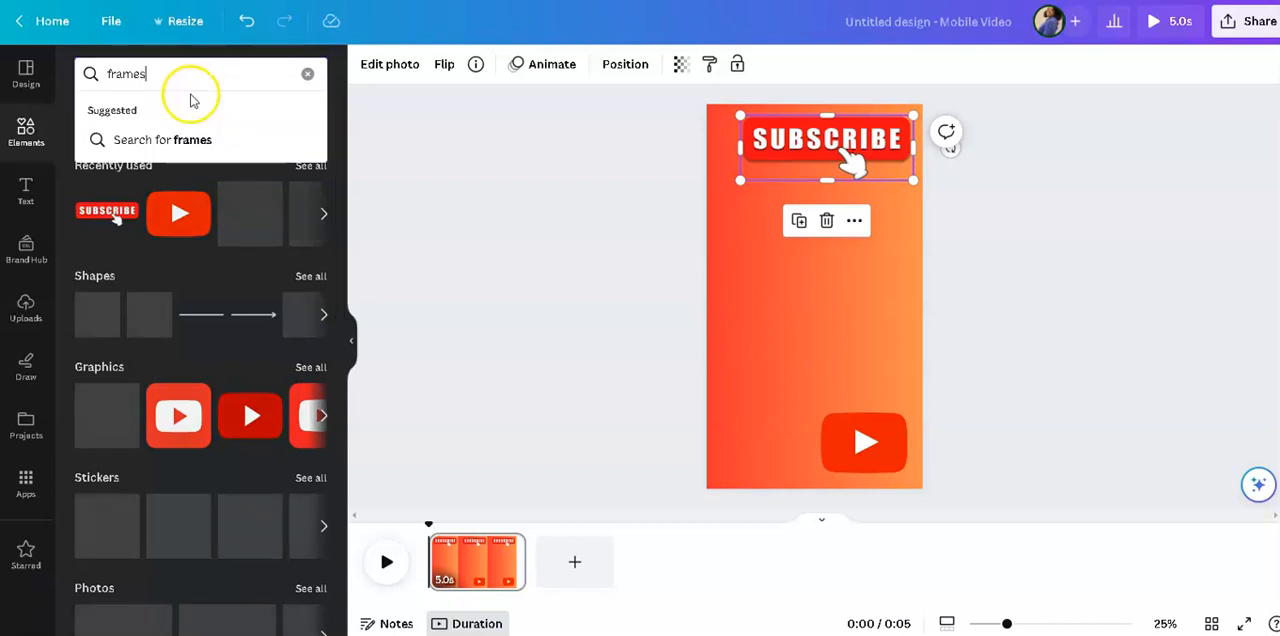
{"action": "left_click", "coordinate": [238, 150]}
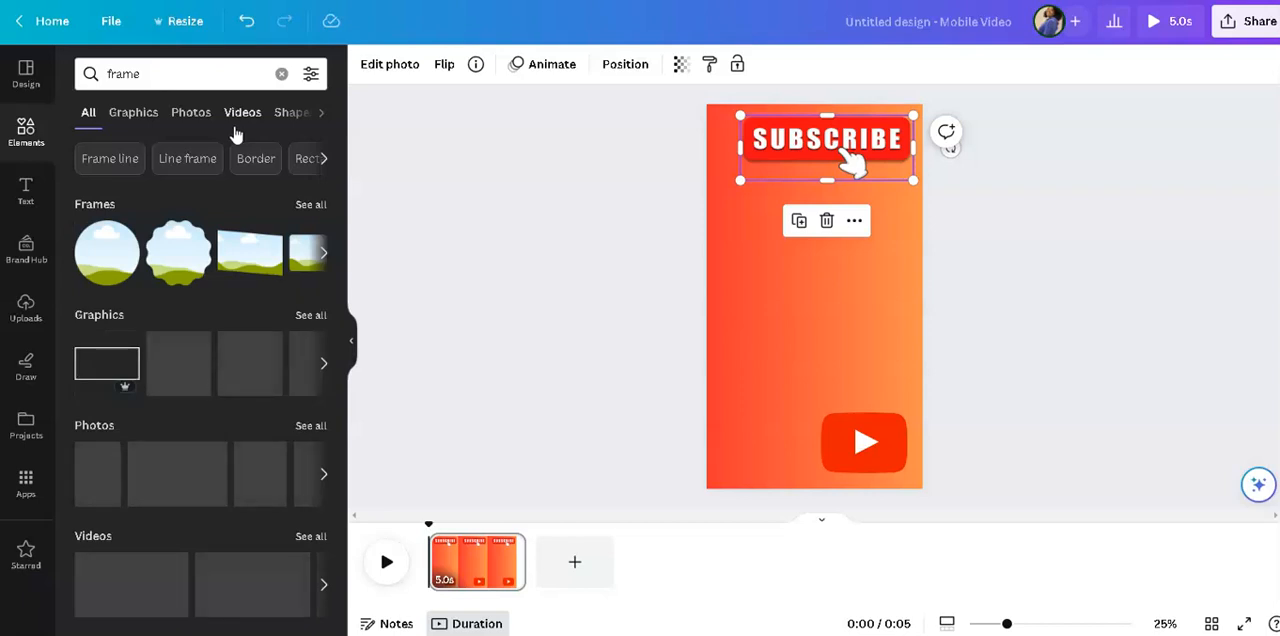
{"action": "left_click", "coordinate": [303, 206]}
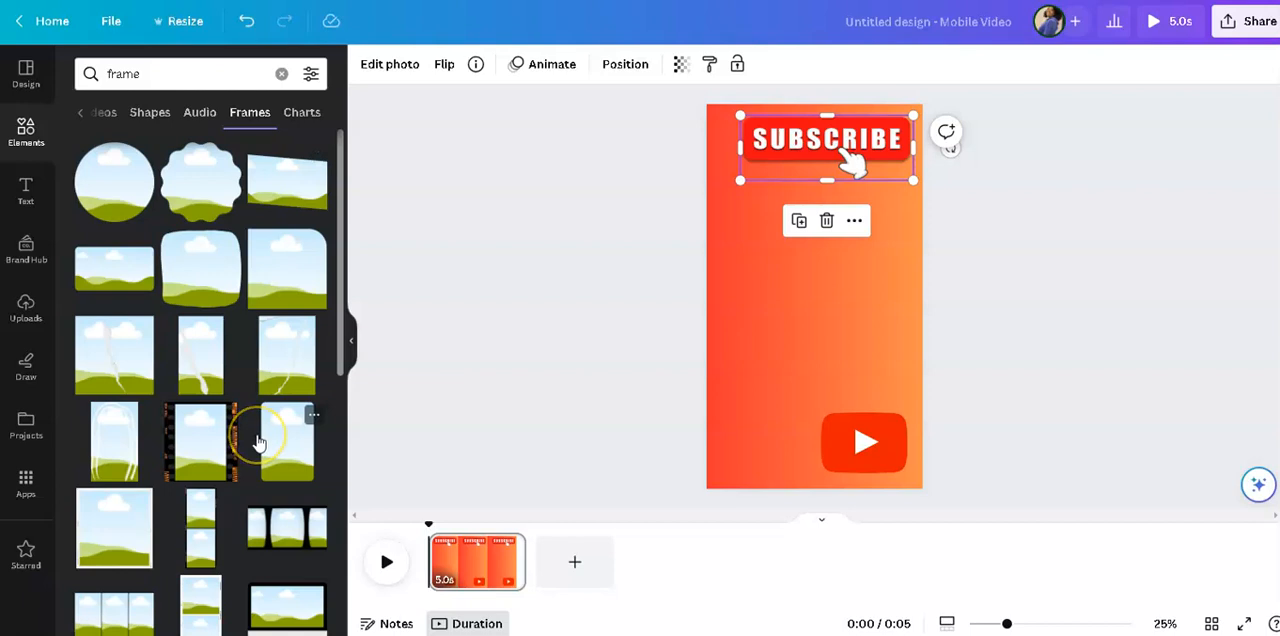
Try the plain portrait frame with rounded corners on the page, and delete it.
{"action": "scroll", "coordinate": [258, 442], "scroll_direction": "down", "scroll_amount": 2}
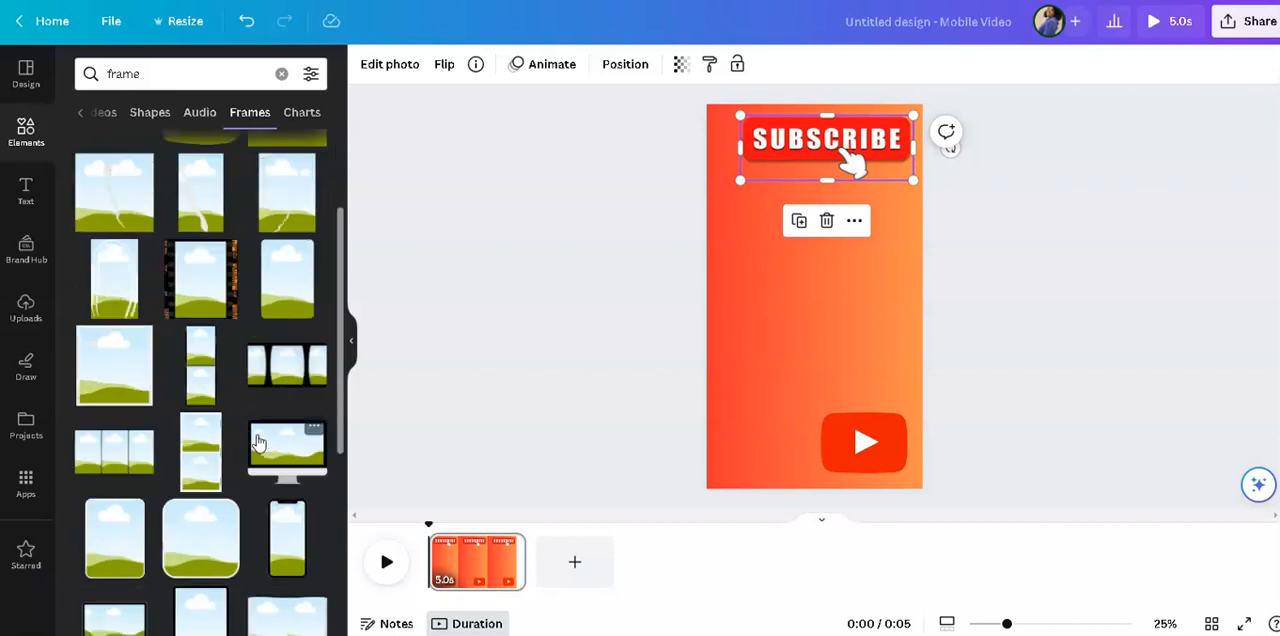
{"action": "scroll", "coordinate": [258, 442], "scroll_direction": "up", "scroll_amount": 2}
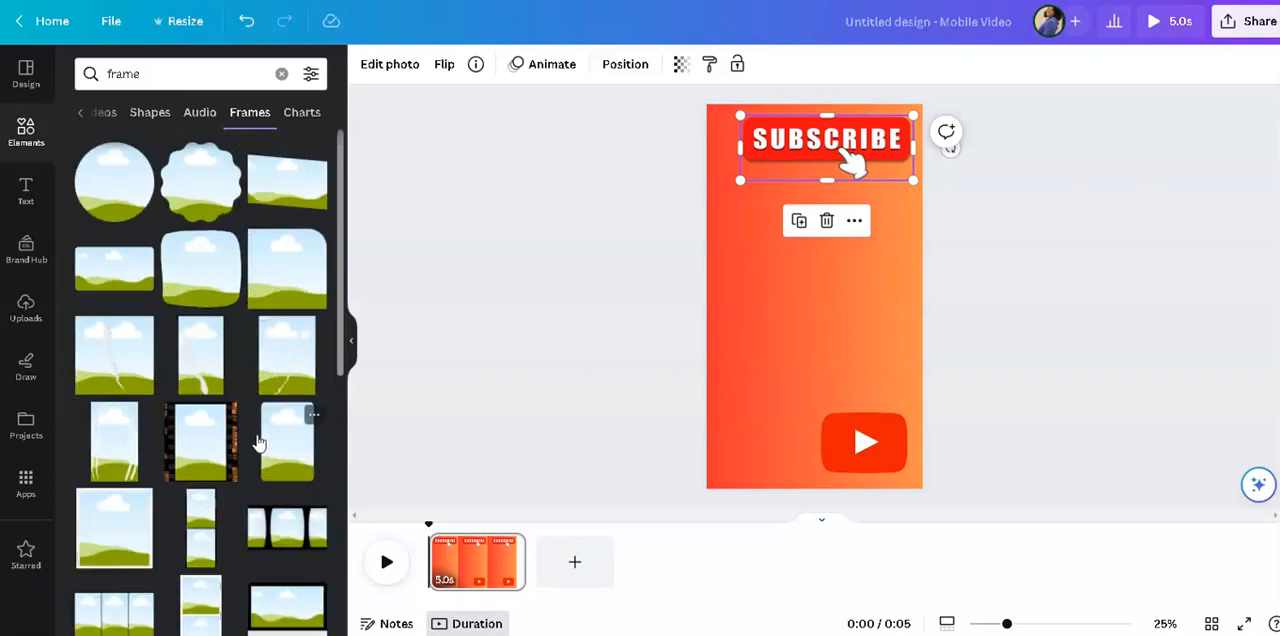
{"action": "scroll", "coordinate": [258, 442], "scroll_direction": "down", "scroll_amount": 2}
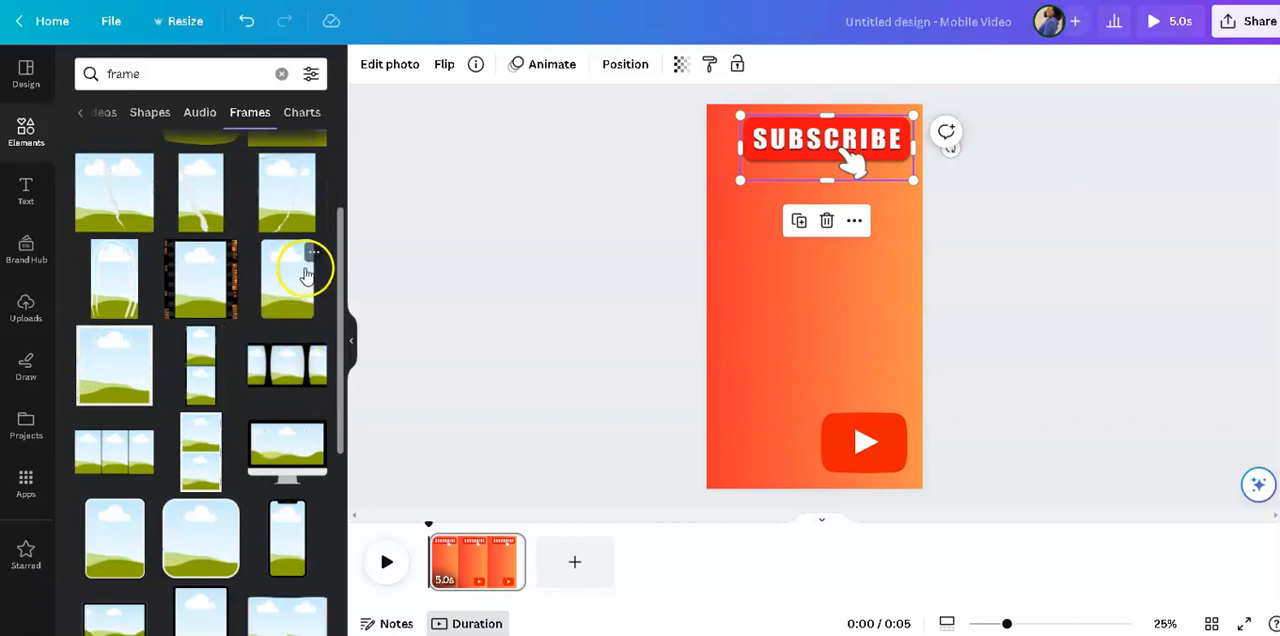
{"action": "left_click", "coordinate": [303, 270]}
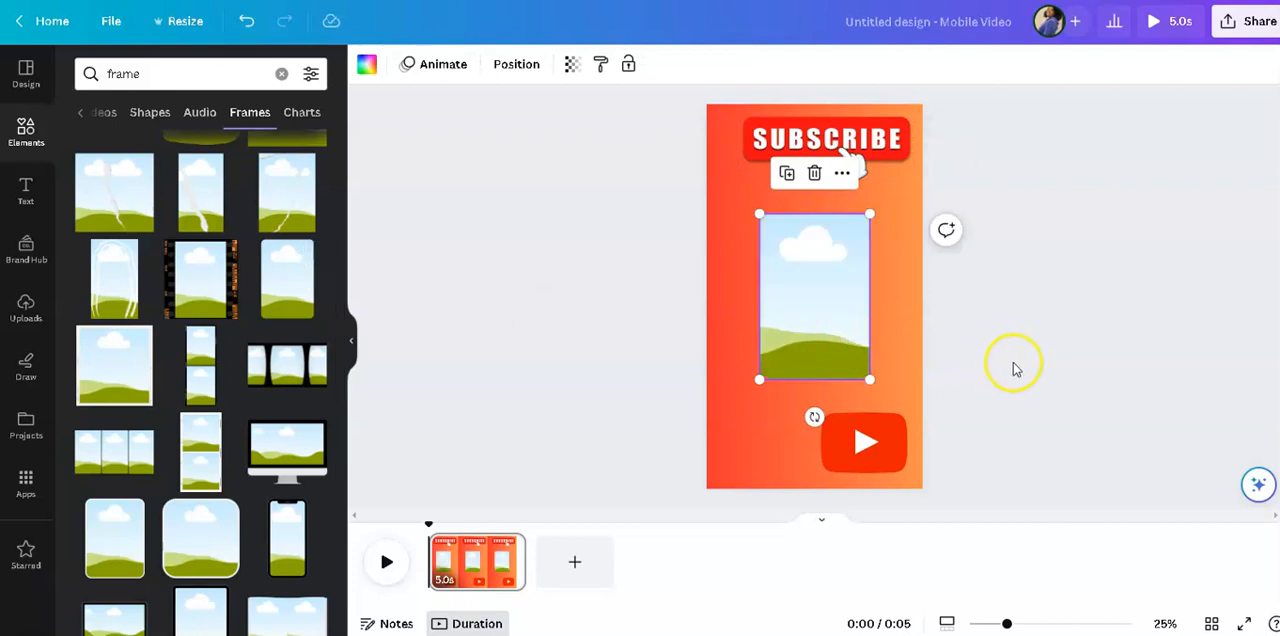
{"action": "left_click", "coordinate": [901, 329]}
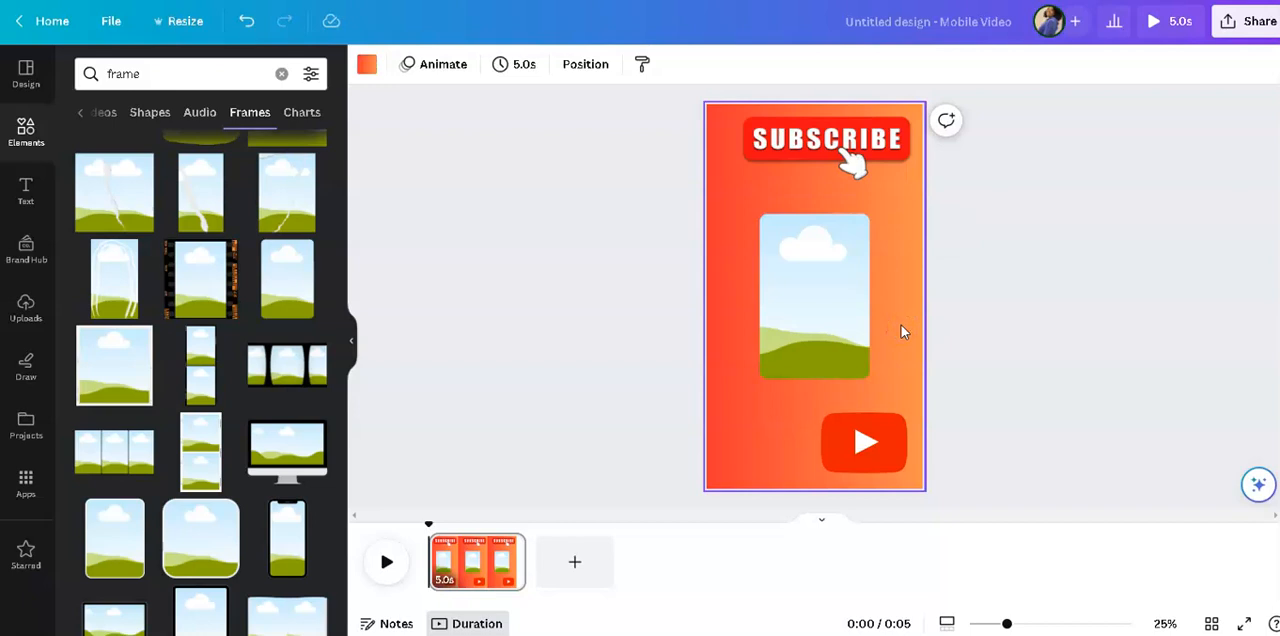
{"action": "left_click", "coordinate": [831, 315]}
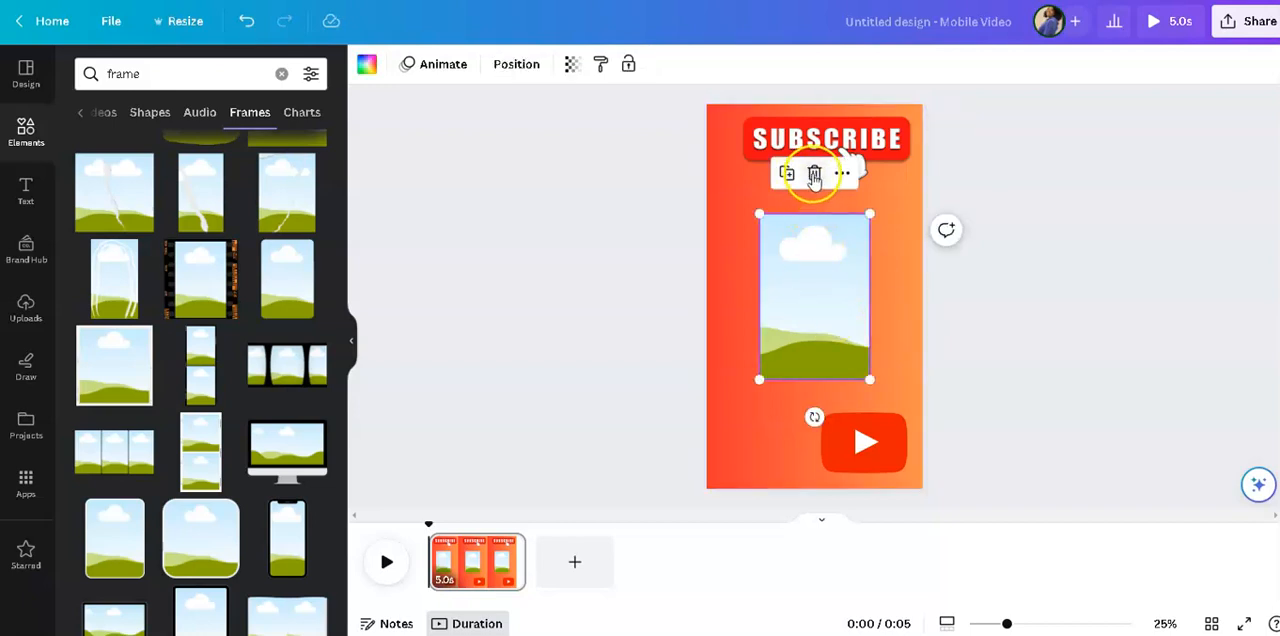
{"action": "left_click", "coordinate": [814, 175]}
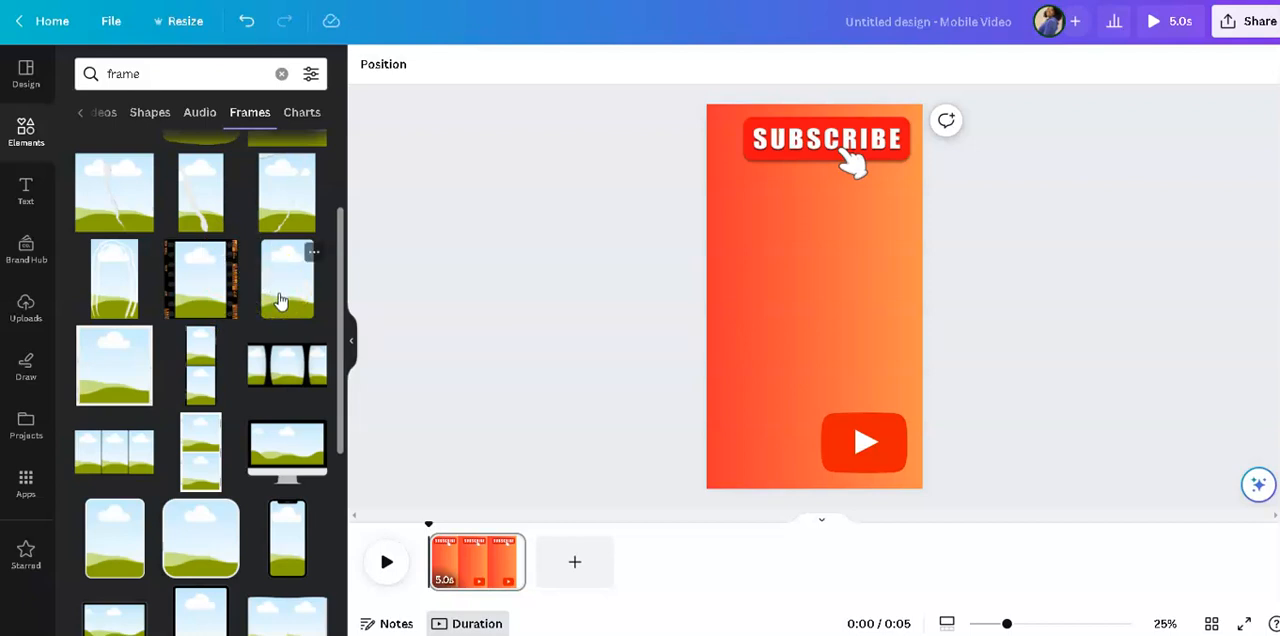
Try the portrait frame with the torn, creased paper effect on the page, and delete it.
{"action": "left_click", "coordinate": [217, 217]}
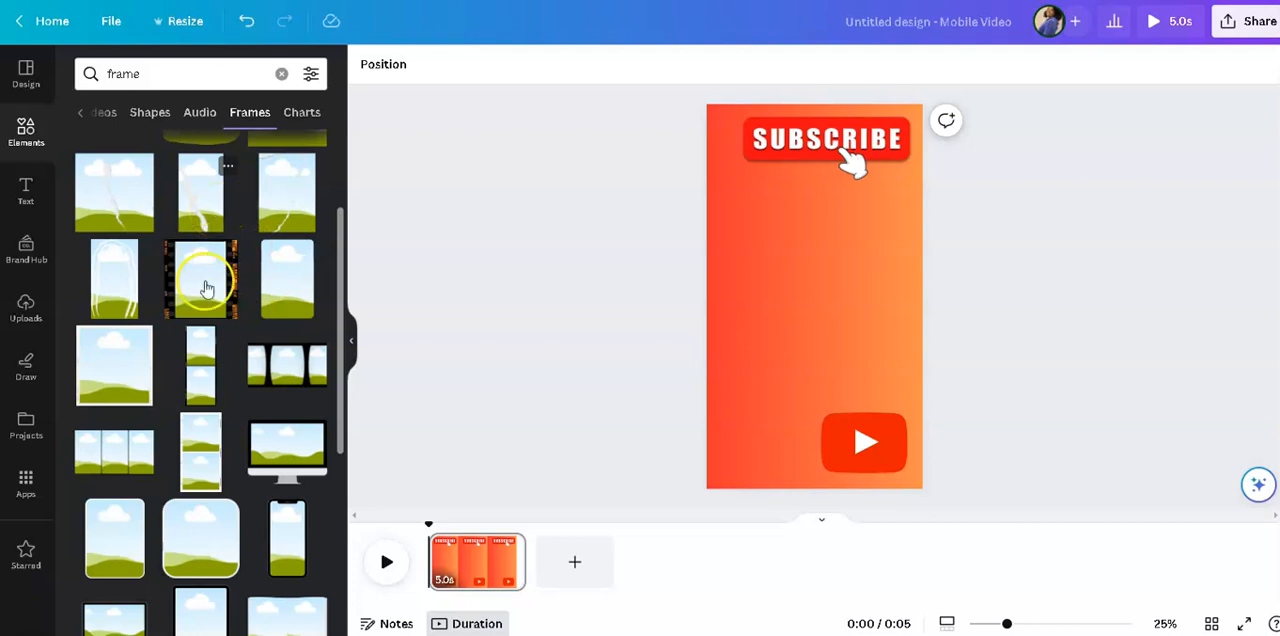
{"action": "scroll", "coordinate": [210, 340], "scroll_direction": "up", "scroll_amount": 2}
{"action": "scroll", "coordinate": [223, 415], "scroll_direction": "down", "scroll_amount": 1}
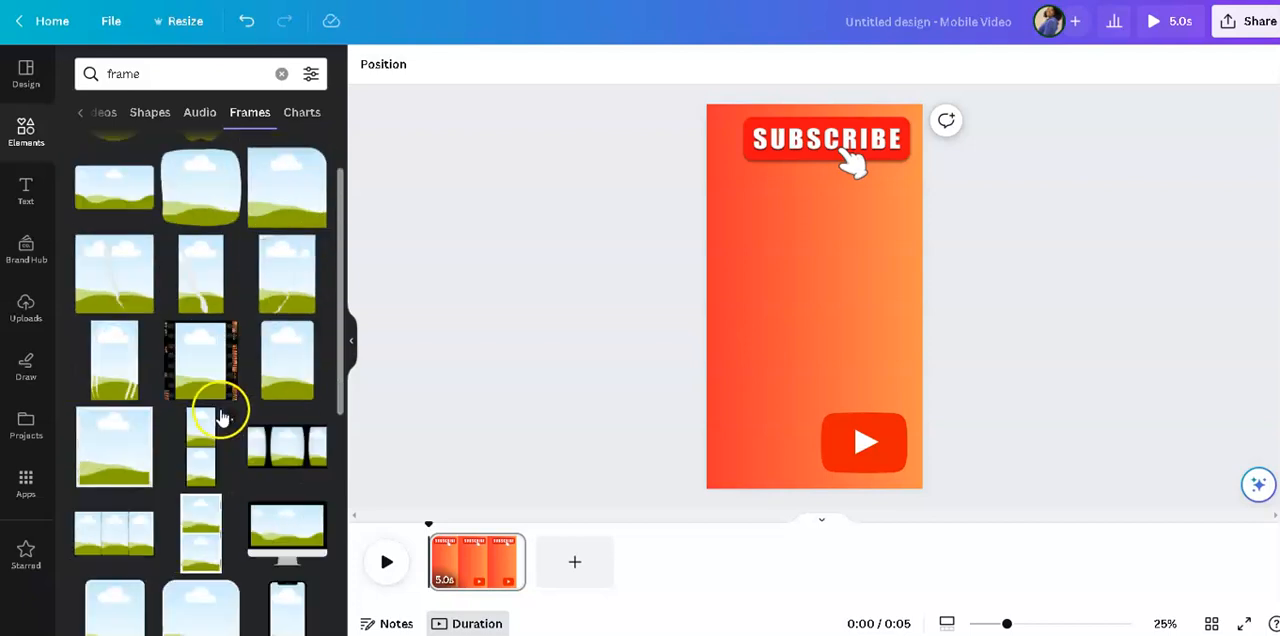
{"action": "left_click", "coordinate": [290, 279]}
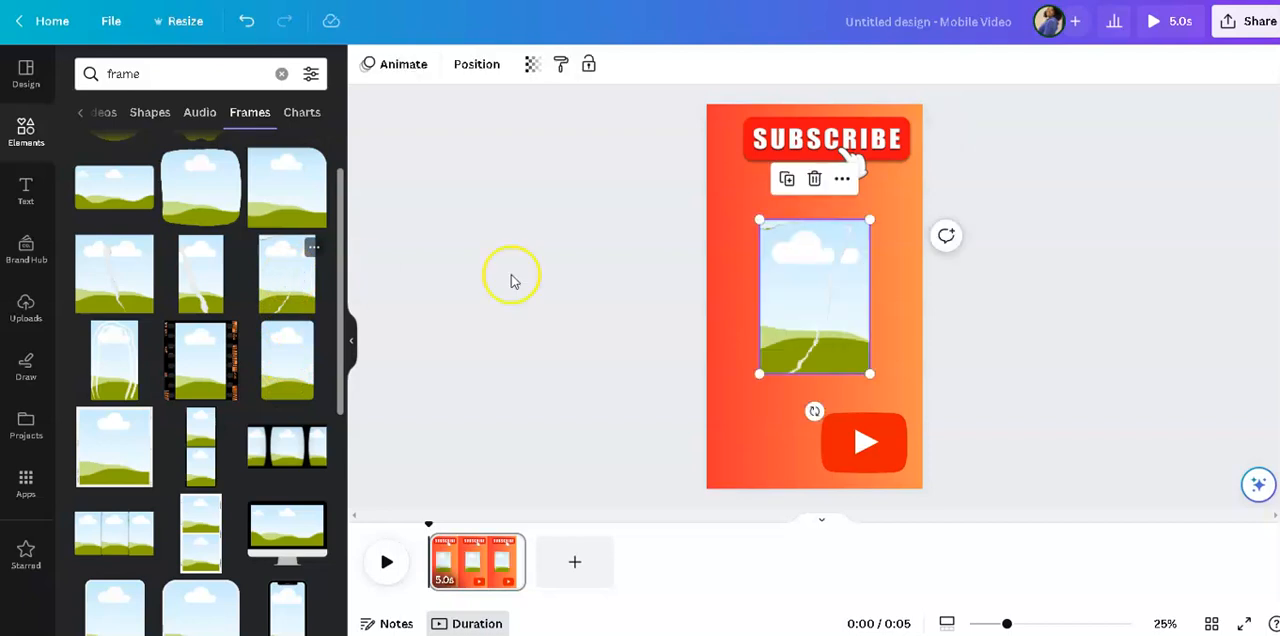
{"action": "left_click", "coordinate": [814, 178]}
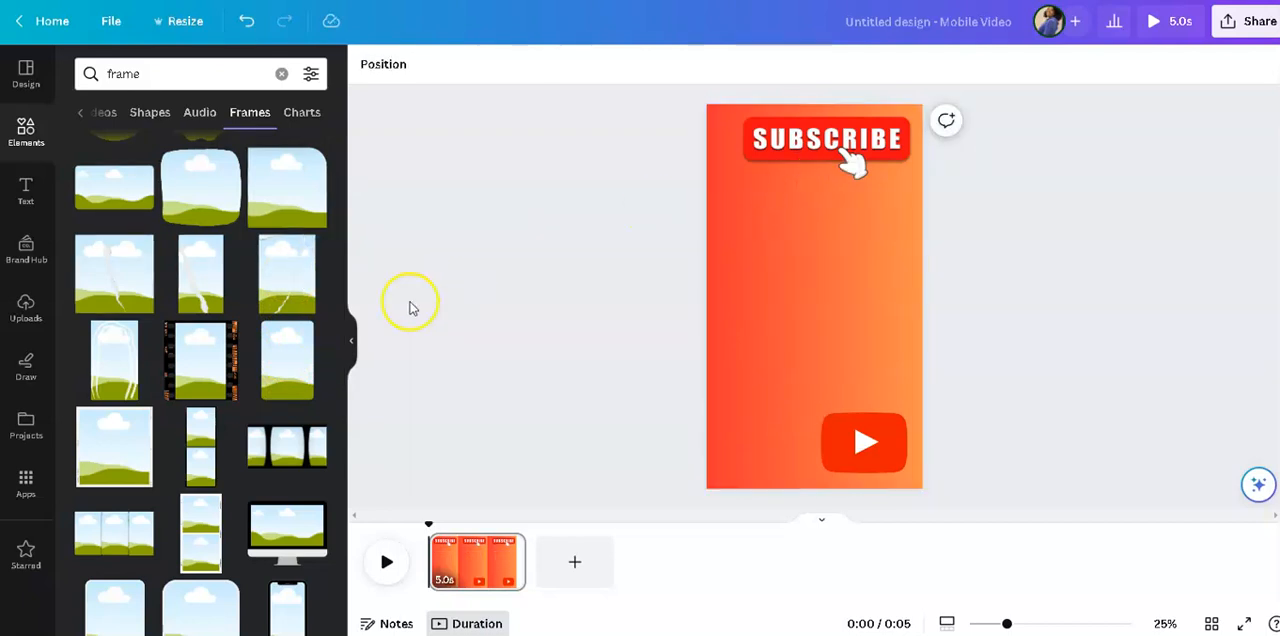
Add the black tablet frame, enlarge it and position it between the SUBSCRIBE graphic and the YouTube logo.
{"action": "scroll", "coordinate": [255, 488], "scroll_direction": "down", "scroll_amount": 3}
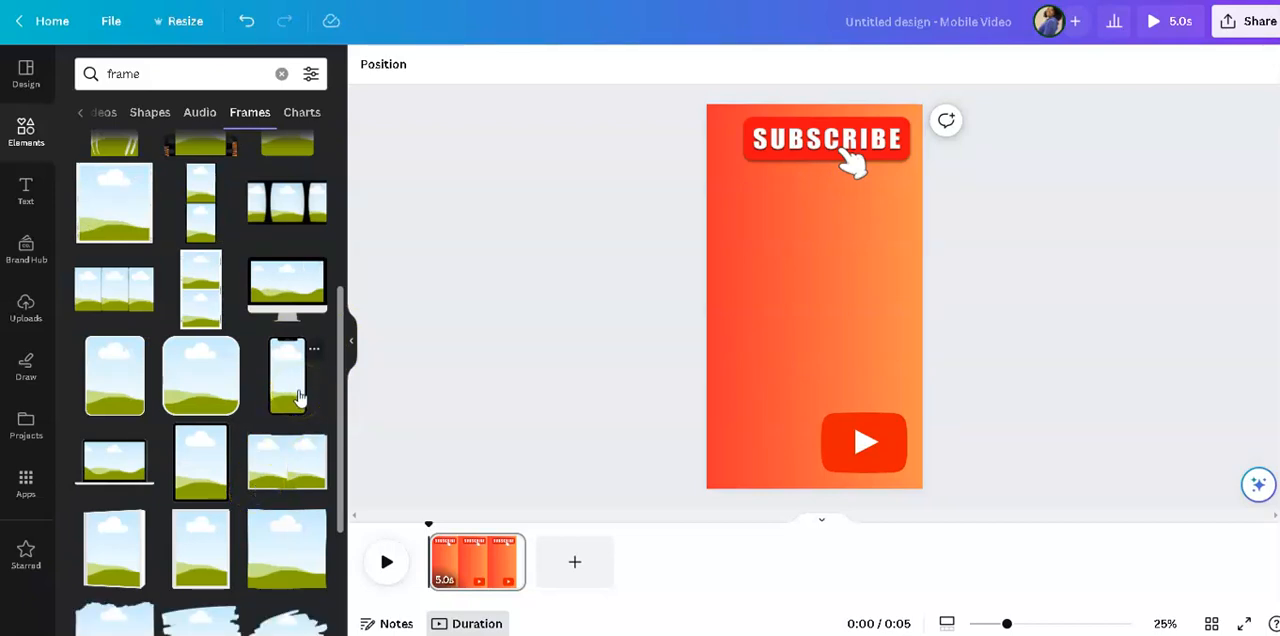
{"action": "scroll", "coordinate": [298, 397], "scroll_direction": "down", "scroll_amount": 2}
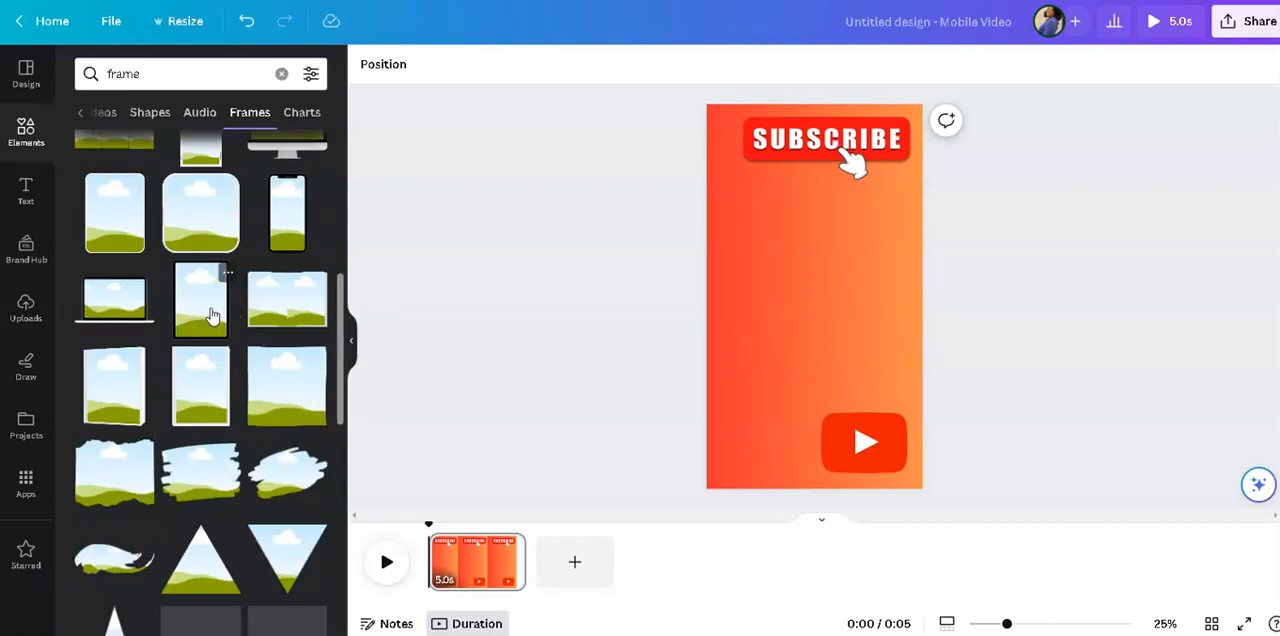
{"action": "left_click", "coordinate": [212, 312]}
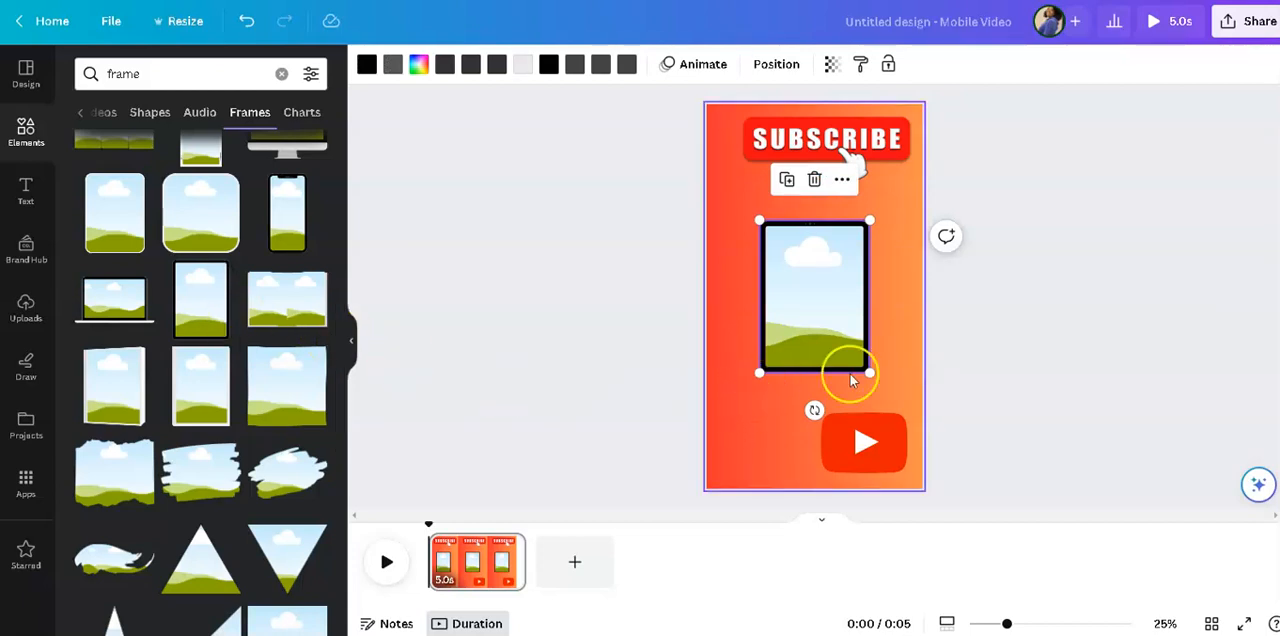
{"action": "left_click_drag", "start_coordinate": [870, 373], "coordinate": [889, 402]}
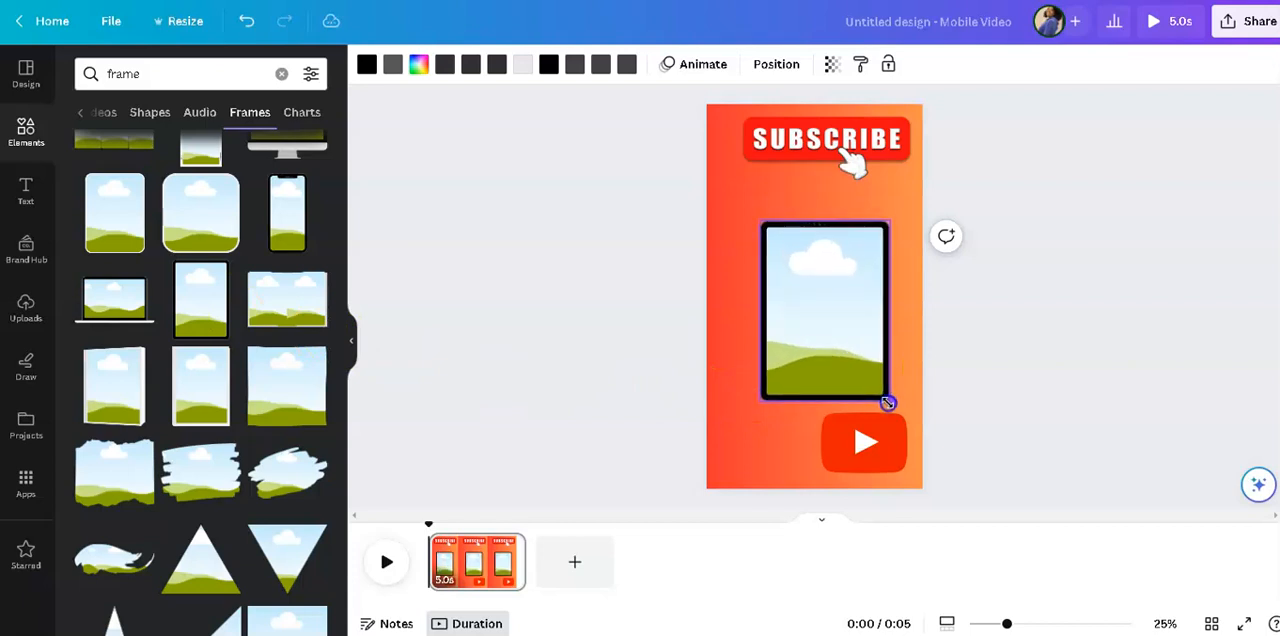
{"action": "left_click", "coordinate": [760, 233]}
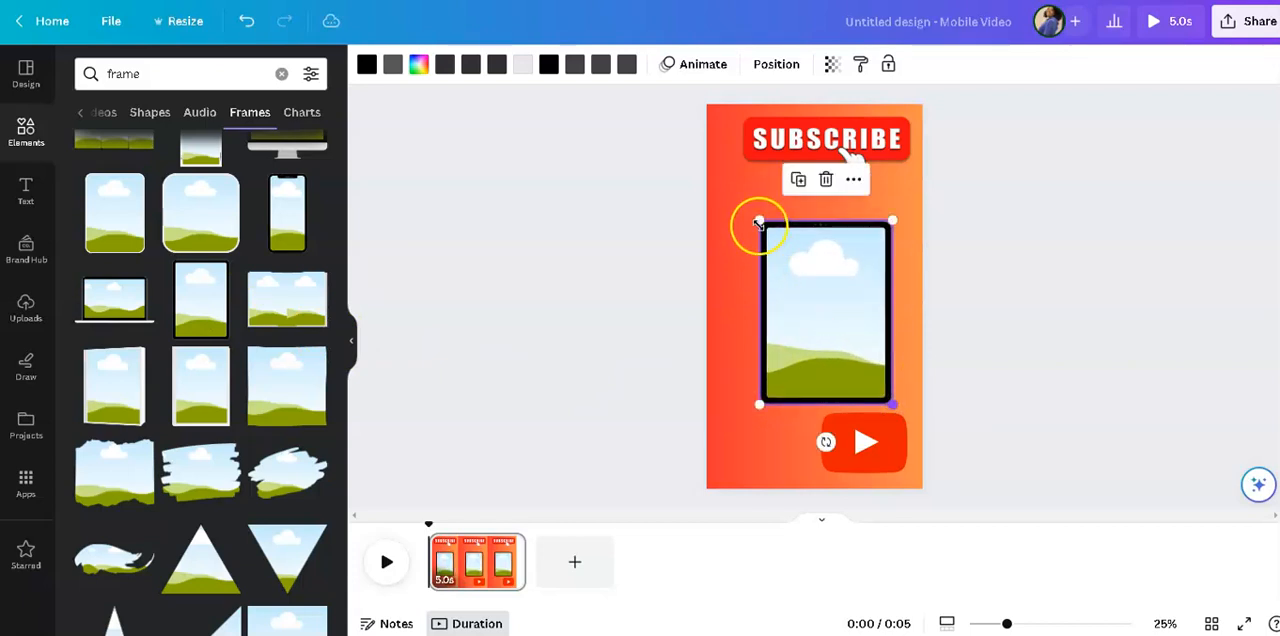
{"action": "left_click_drag", "start_coordinate": [758, 223], "coordinate": [721, 210]}
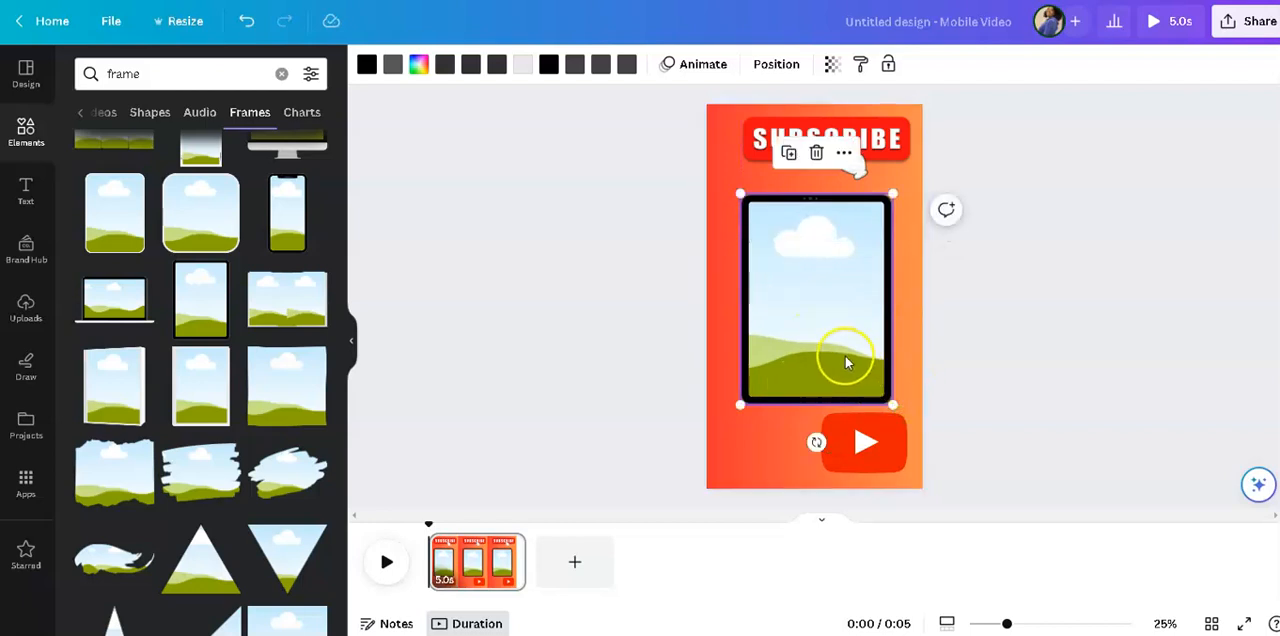
{"action": "left_click_drag", "start_coordinate": [843, 357], "coordinate": [848, 346]}
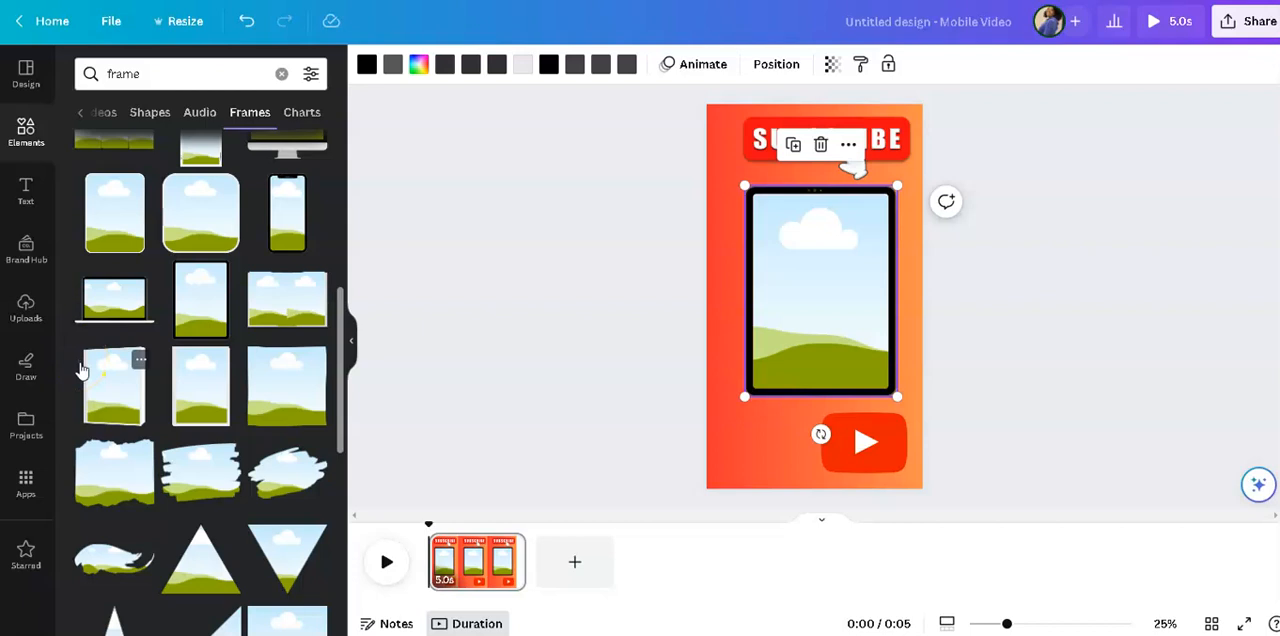
Insert the uploaded 42.3 s video and drop it into the tablet frame so it fills the screen area.
{"action": "left_click", "coordinate": [27, 312]}
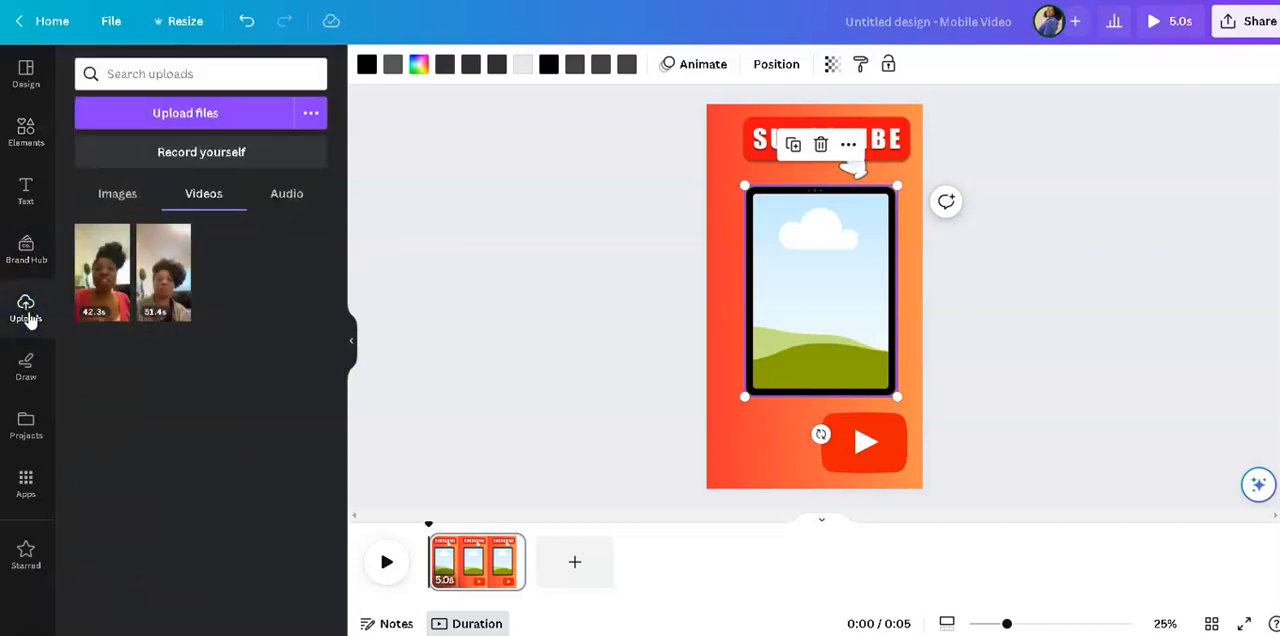
{"action": "left_click", "coordinate": [97, 290]}
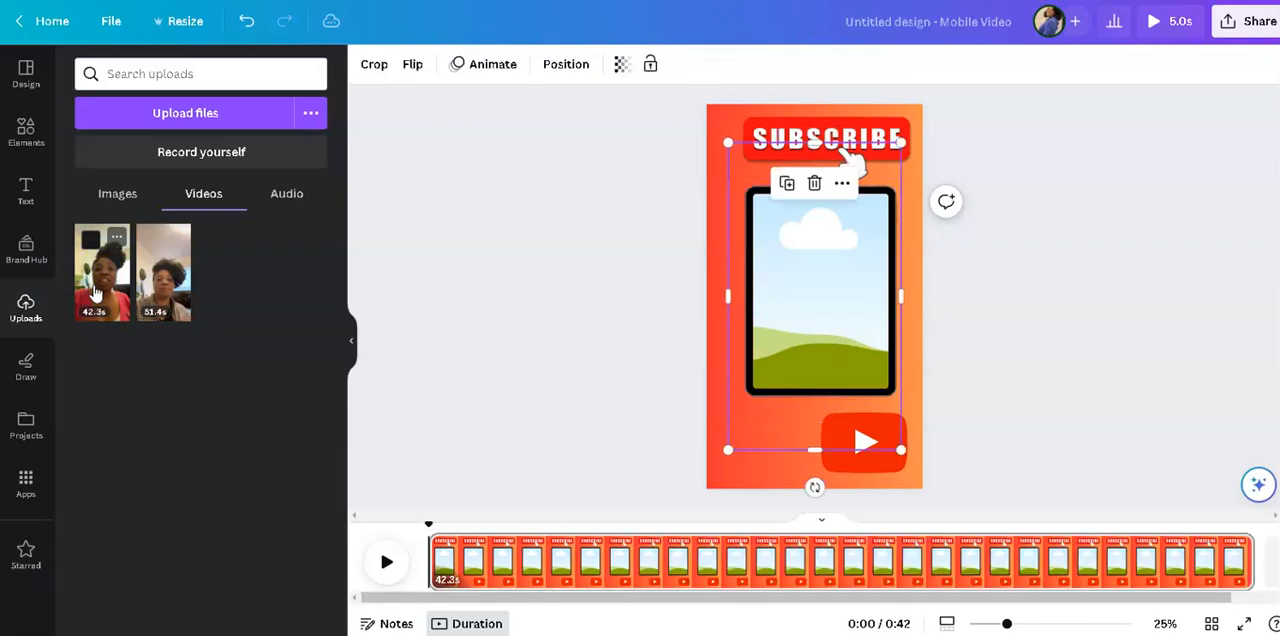
{"action": "left_click_drag", "start_coordinate": [812, 324], "coordinate": [835, 297]}
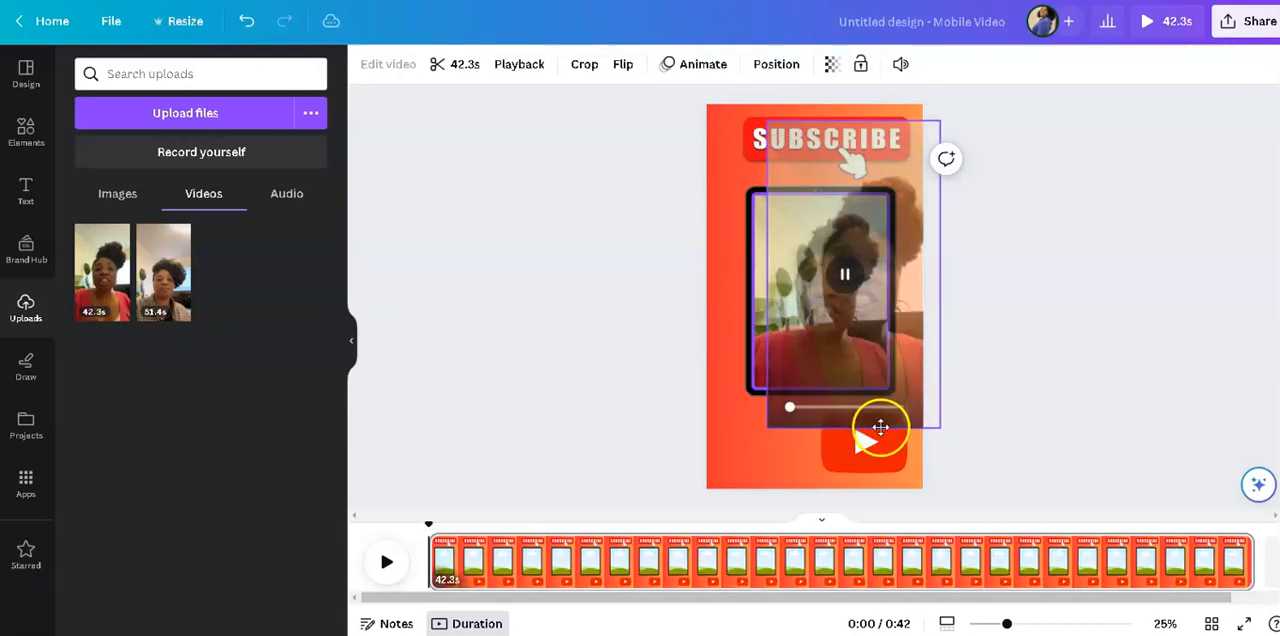
{"action": "left_click", "coordinate": [1031, 438]}
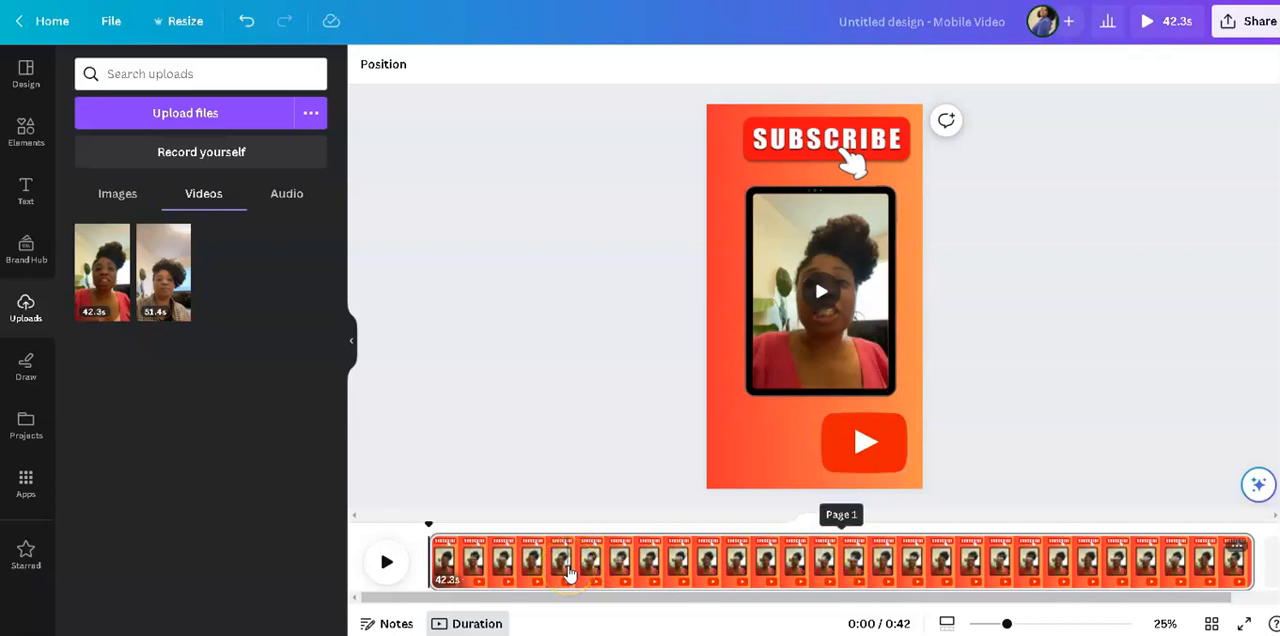
{"action": "left_click", "coordinate": [477, 575]}
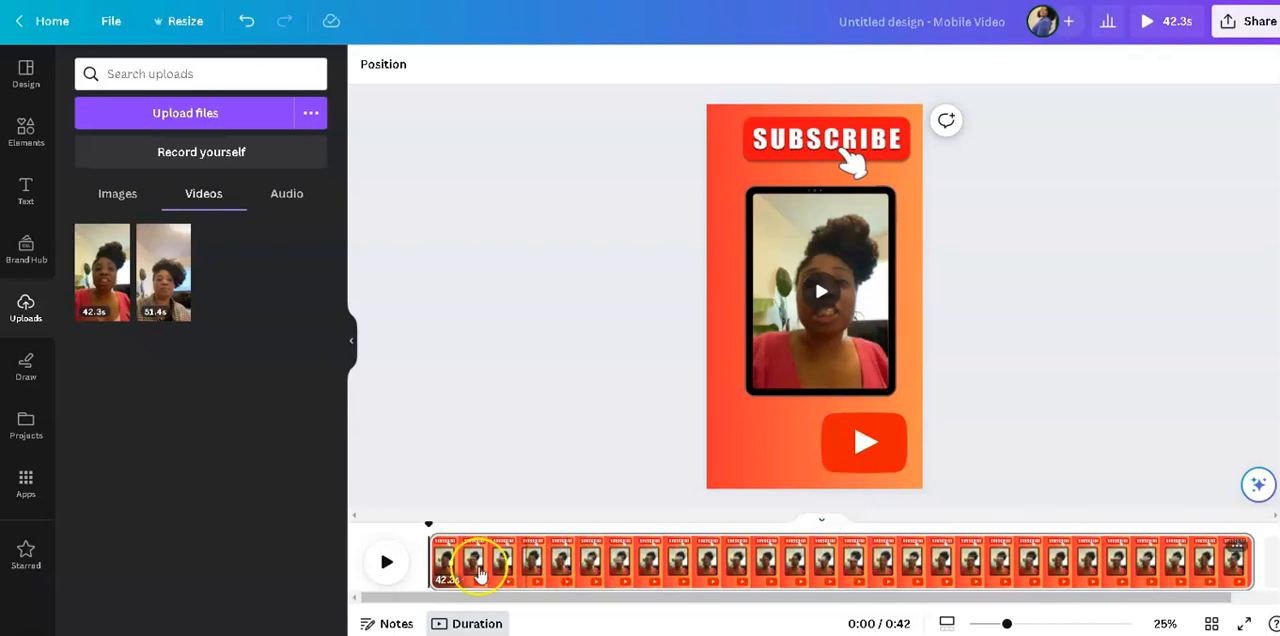